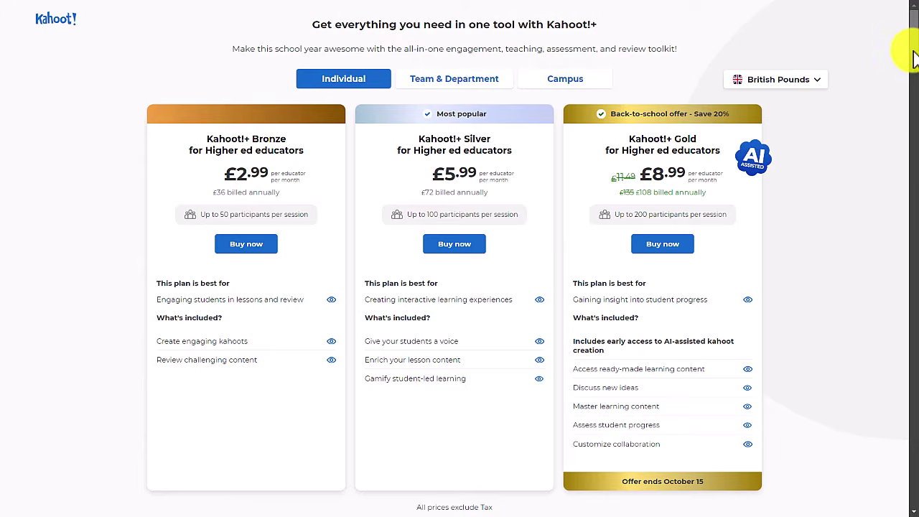
# Scroll past the paid plans and continue with the free account to the Home dashboard
pyautogui.moveTo(912, 22); pyautogui.dragTo(902, 76)
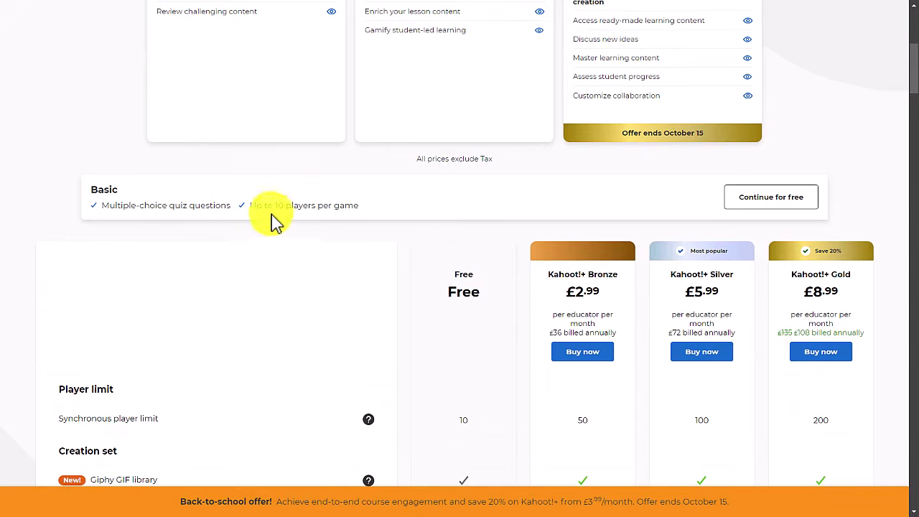
pyautogui.click(765, 204)
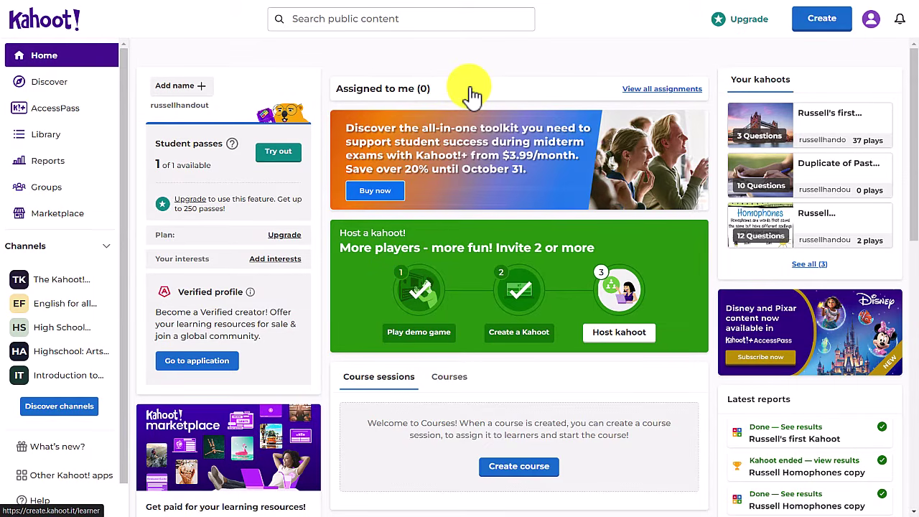
# Create a new kahoot via Create > Kahoot, starting from Blank canvas
pyautogui.click(821, 23)
pyautogui.click(714, 76)
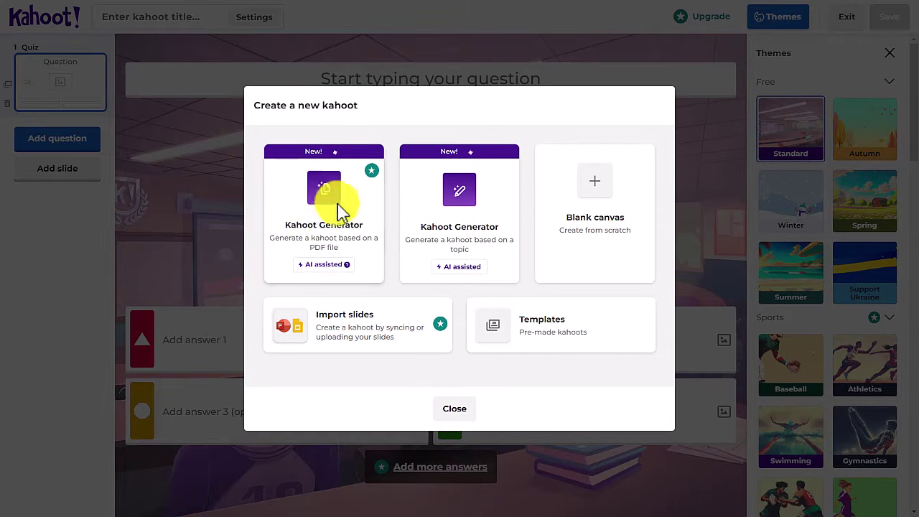
pyautogui.click(595, 186)
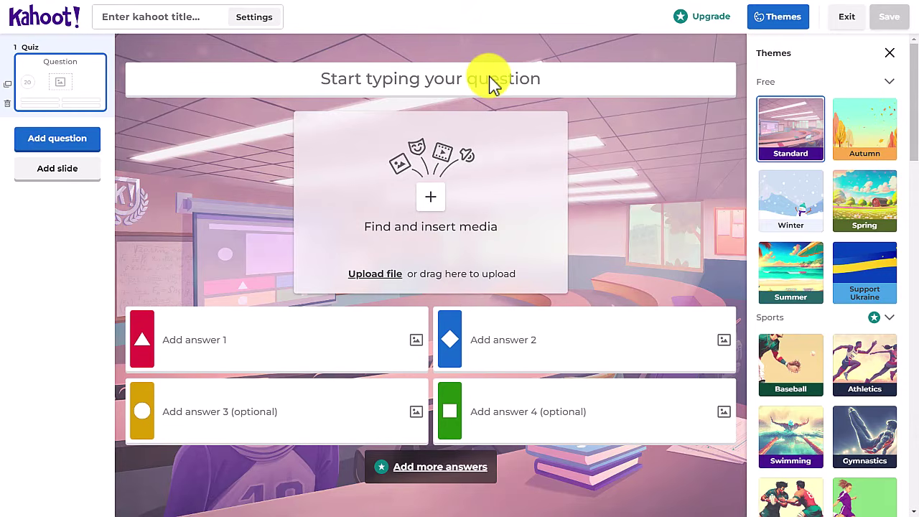
# Enter question 'I ________ early yesterday morning' with four answers, marking 'I woke up' correct
pyautogui.click(345, 82)
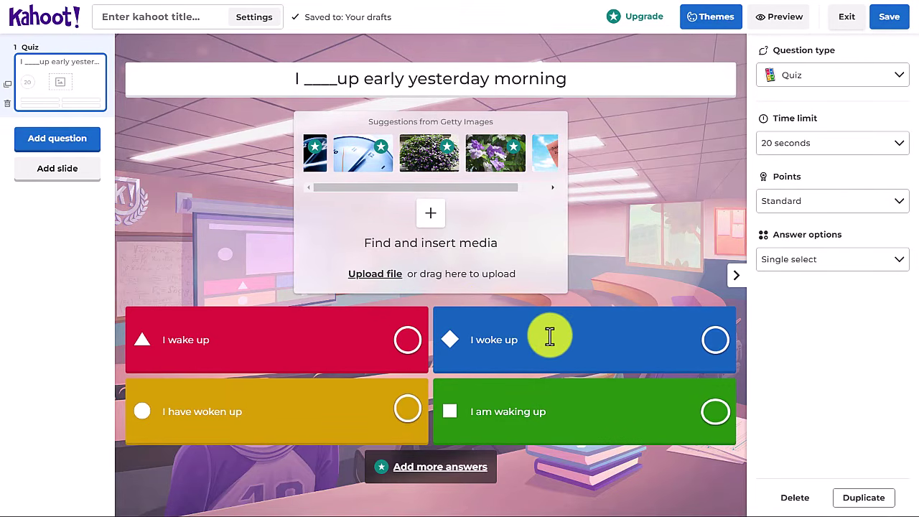
pyautogui.click(367, 69)
pyautogui.press('BackSpace')
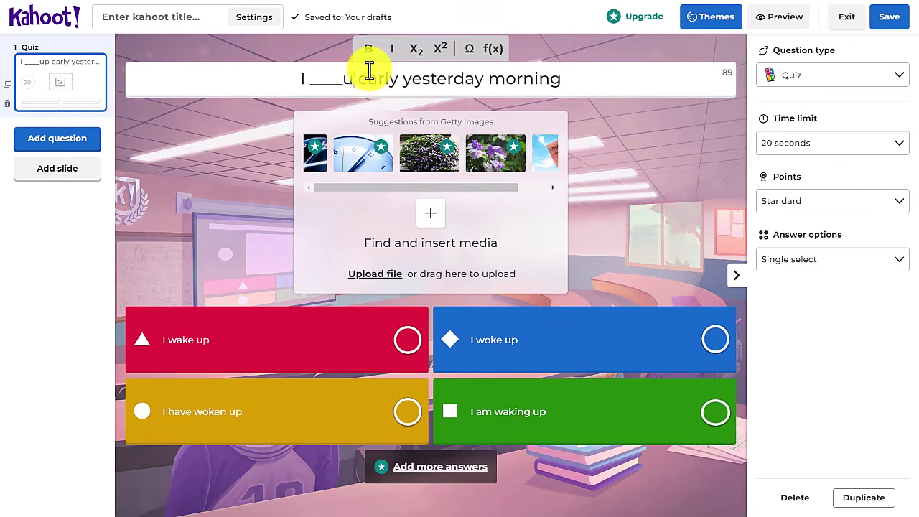
pyautogui.press('BackSpace')
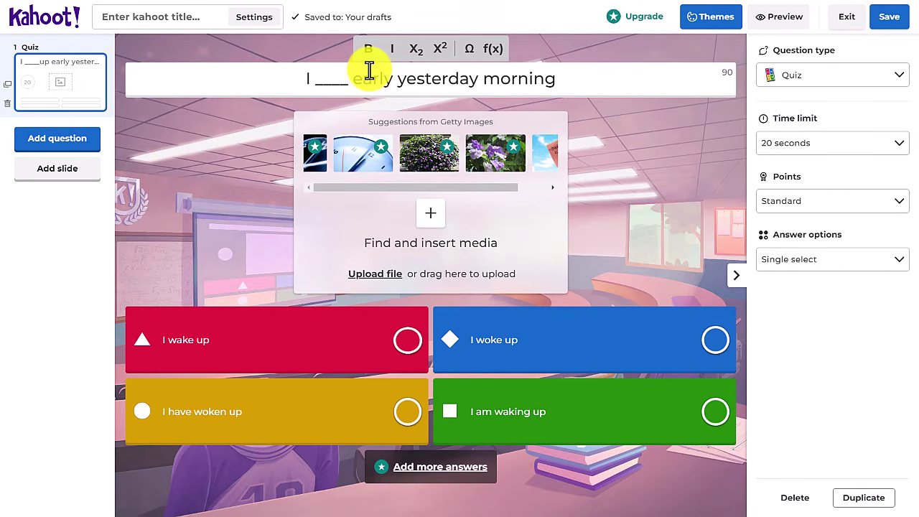
pyautogui.write(')')
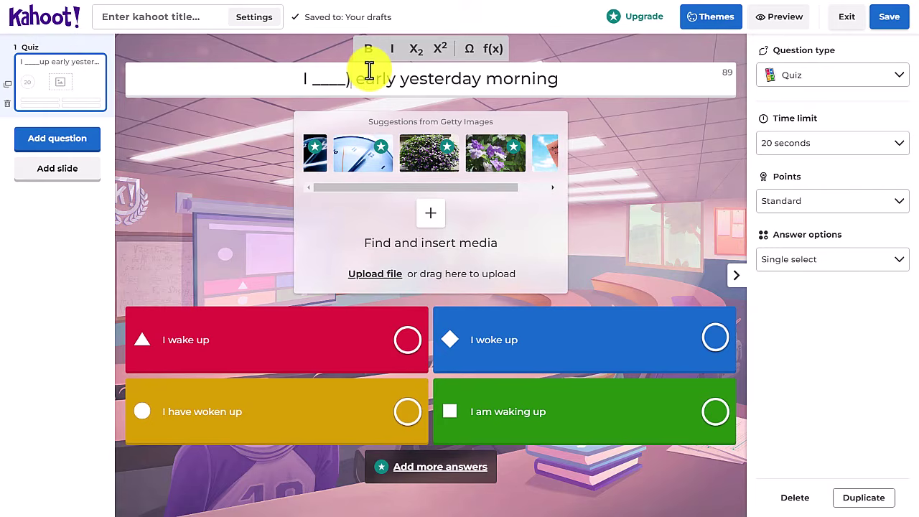
pyautogui.write('_____')
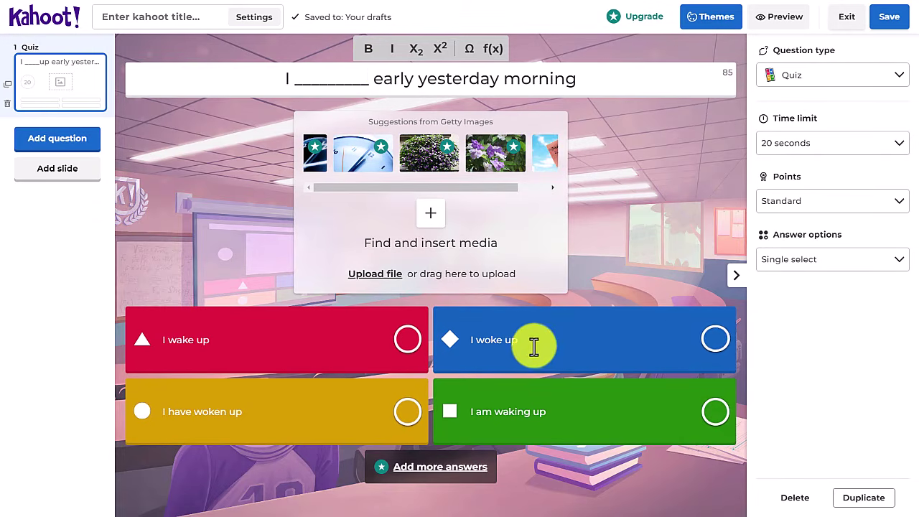
pyautogui.click(715, 341)
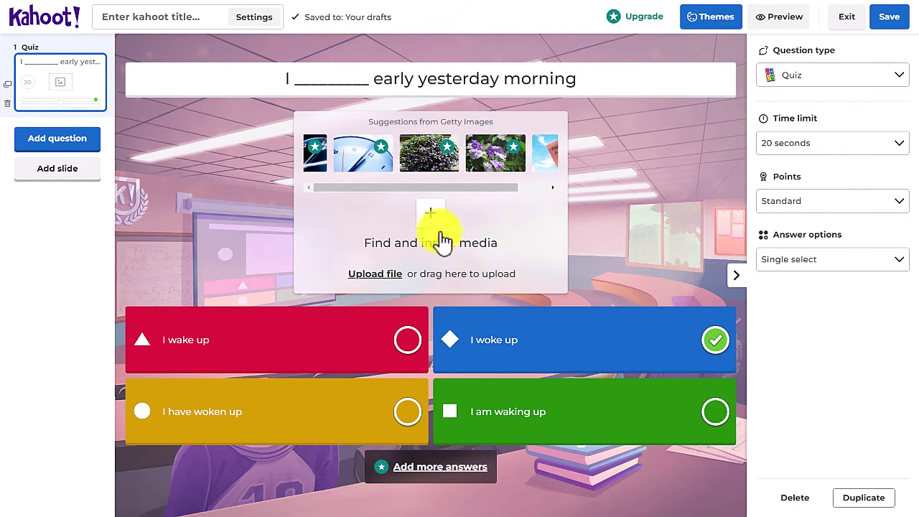
pyautogui.click(375, 273)
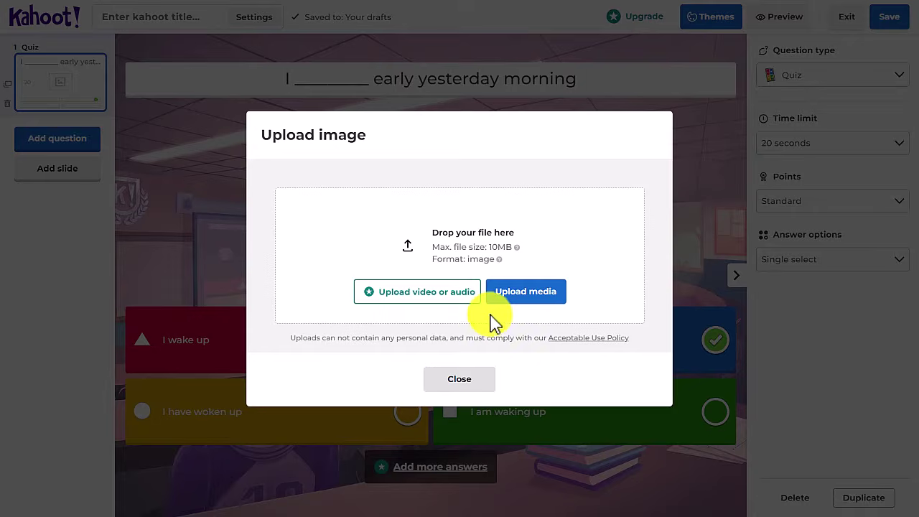
pyautogui.click(448, 387)
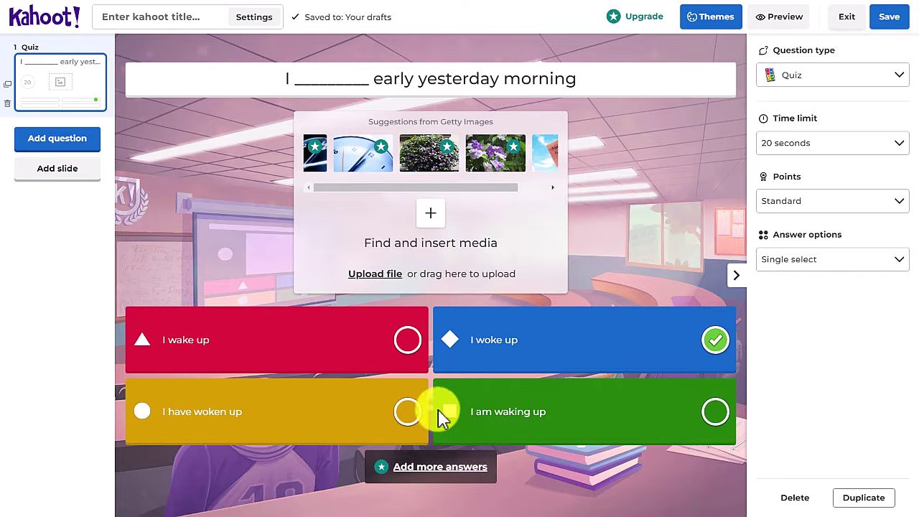
pyautogui.click(904, 147)
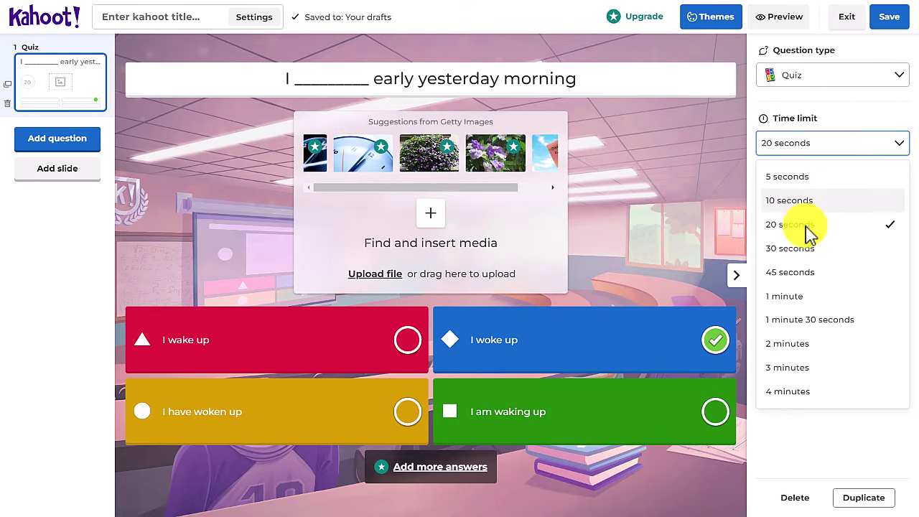
pyautogui.click(889, 148)
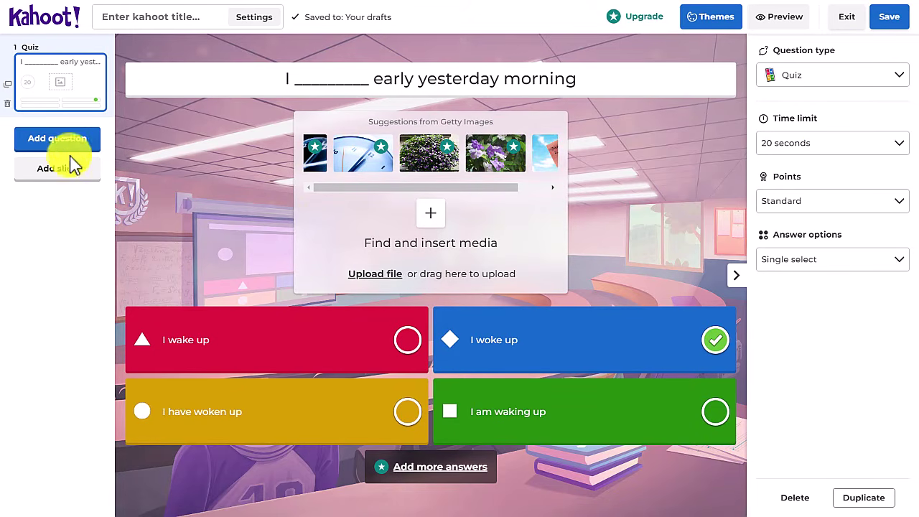
# Add quiz question 'I ___ eat anything yesterday.' with 'didn't eat' marked as the correct answer
pyautogui.click(56, 144)
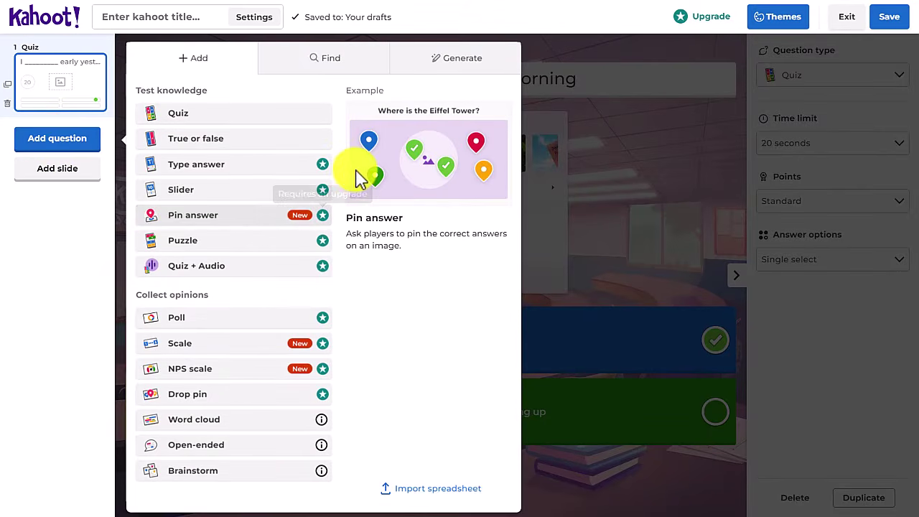
pyautogui.click(190, 123)
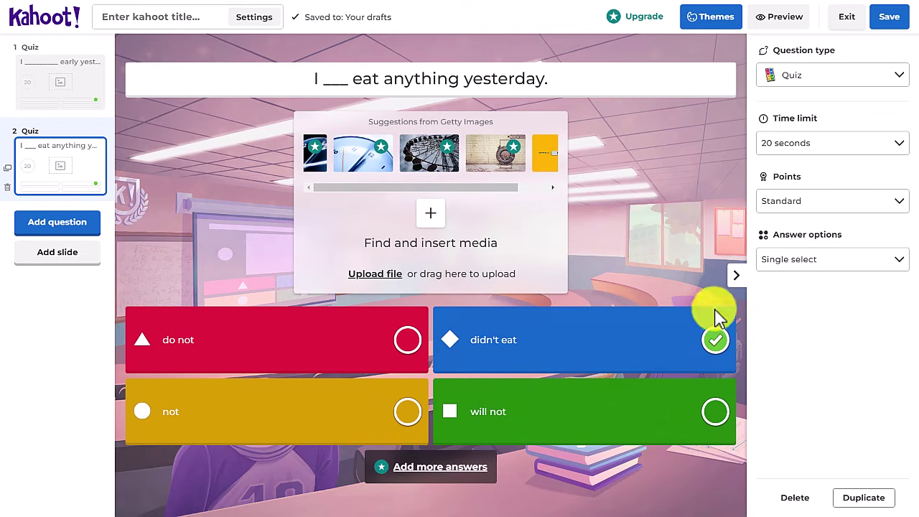
pyautogui.click(715, 342)
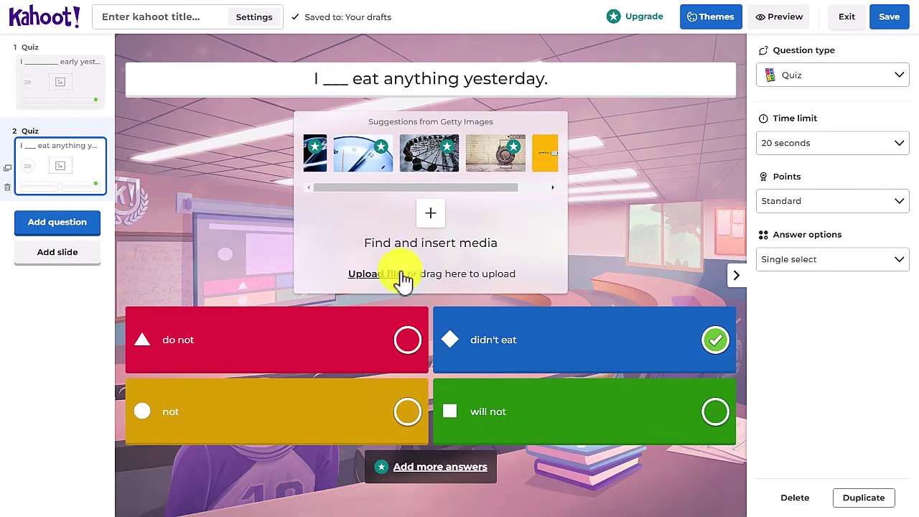
pyautogui.click(61, 230)
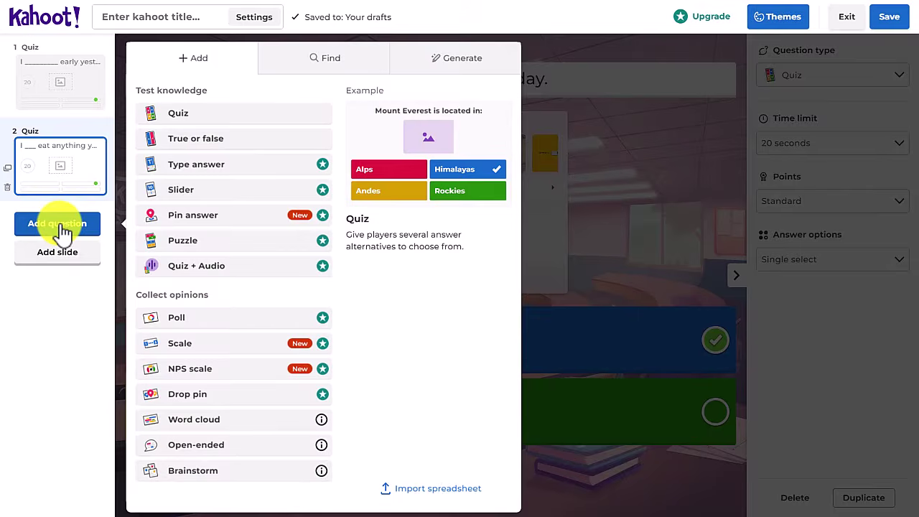
# Add True or false question 3, "The past of 'go' is went", with quotes around go
pyautogui.click(169, 115)
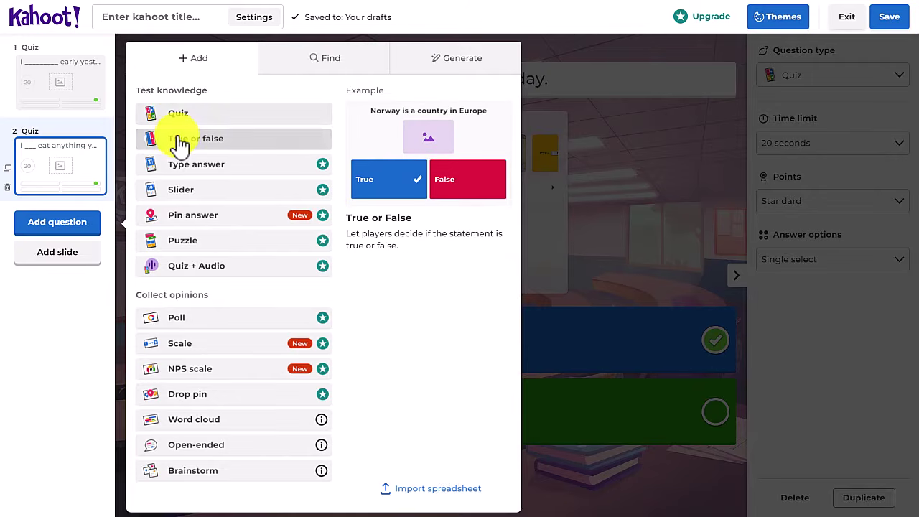
pyautogui.click(202, 144)
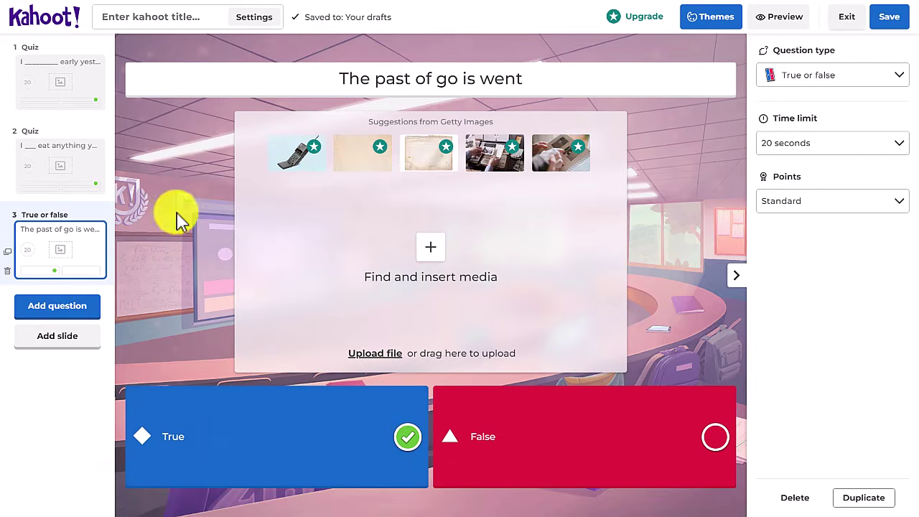
pyautogui.click(434, 78)
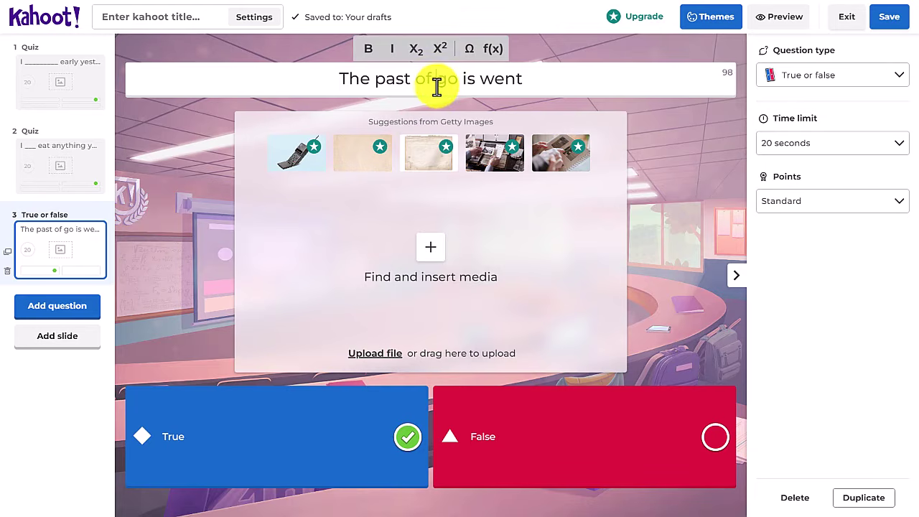
pyautogui.write("'")
pyautogui.click(464, 78)
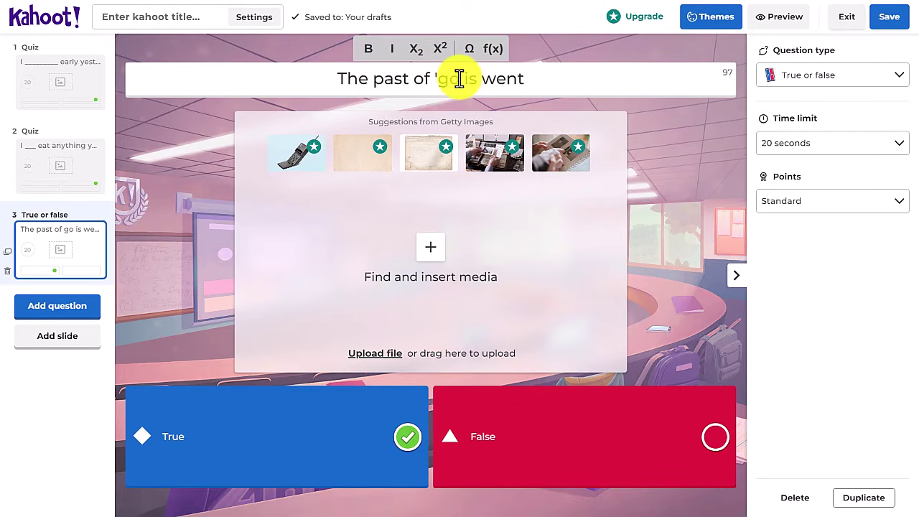
pyautogui.write("'")
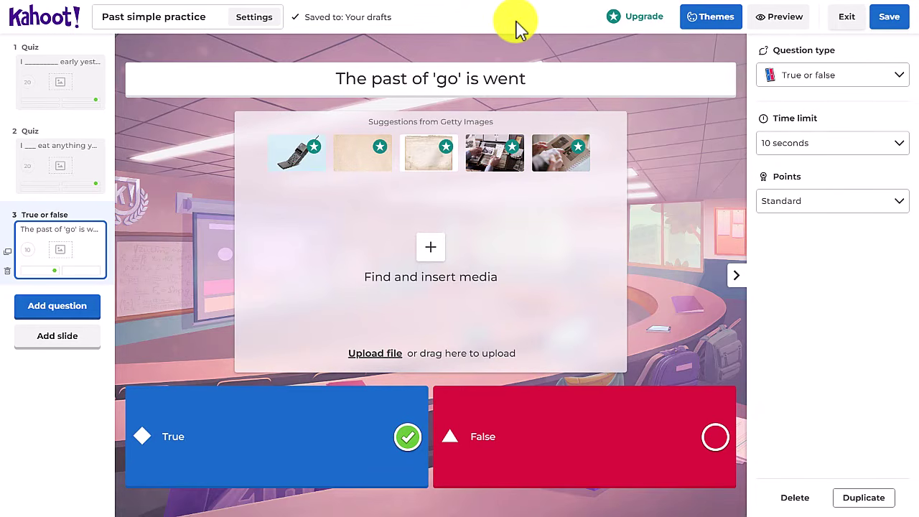
pyautogui.click(252, 18)
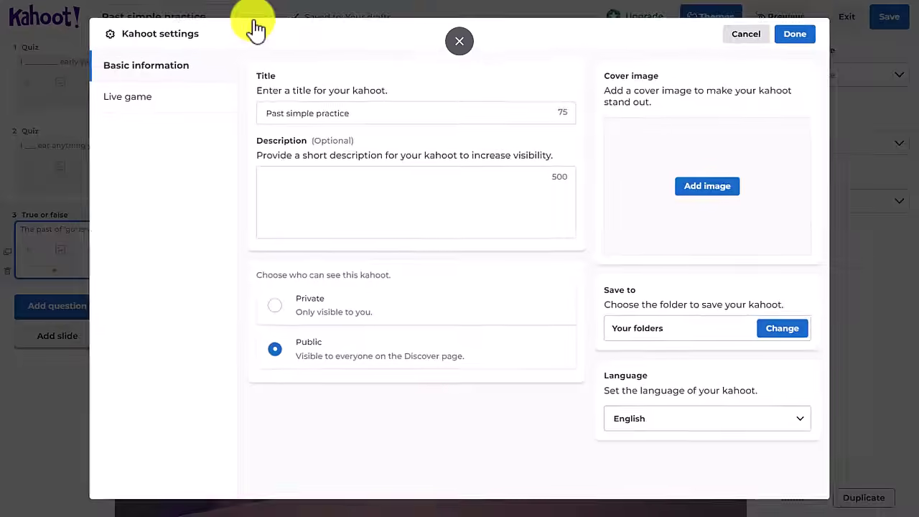
# Title the quiz Past simple practice and search Unsplash for 'past simple verb' cover photos
pyautogui.moveTo(349, 107); pyautogui.dragTo(251, 107)
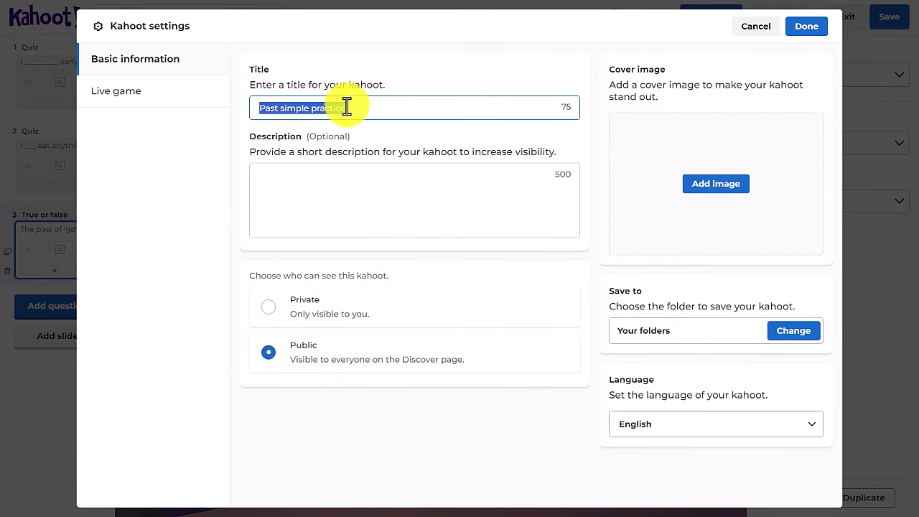
pyautogui.click(718, 191)
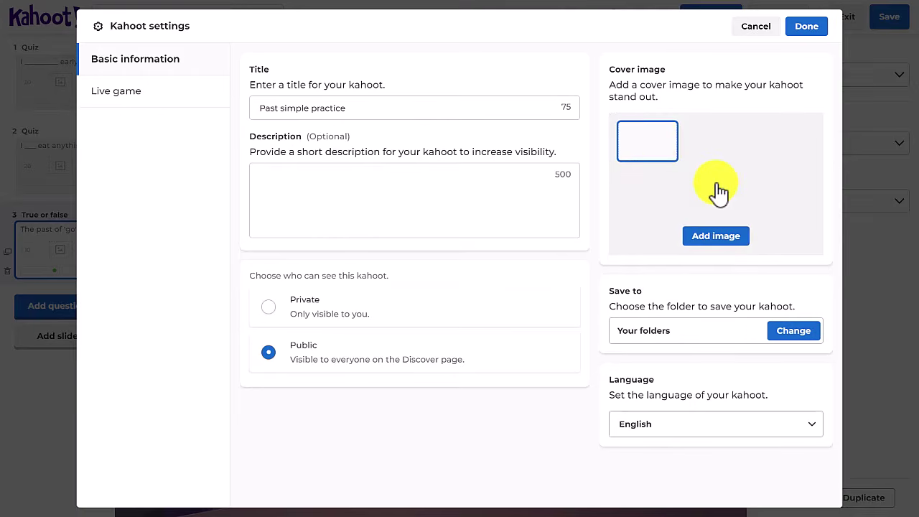
pyautogui.click(718, 237)
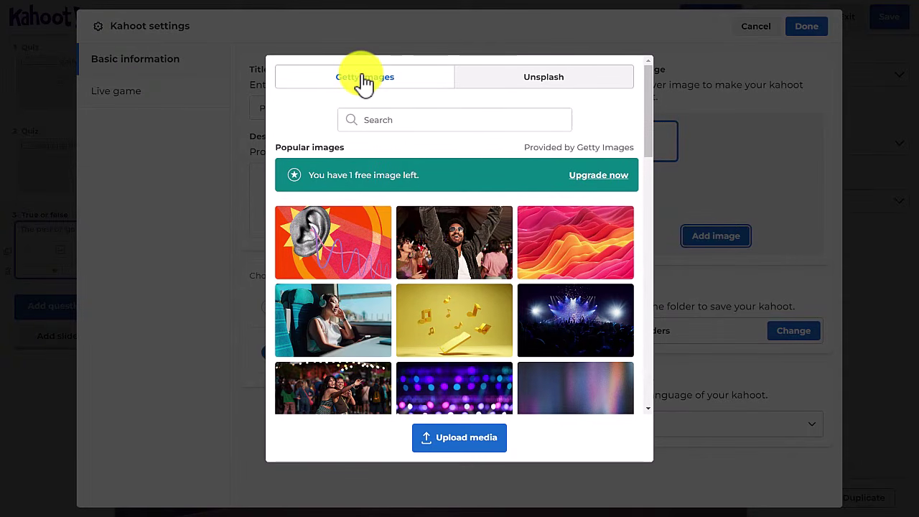
pyautogui.click(533, 89)
pyautogui.click(437, 122)
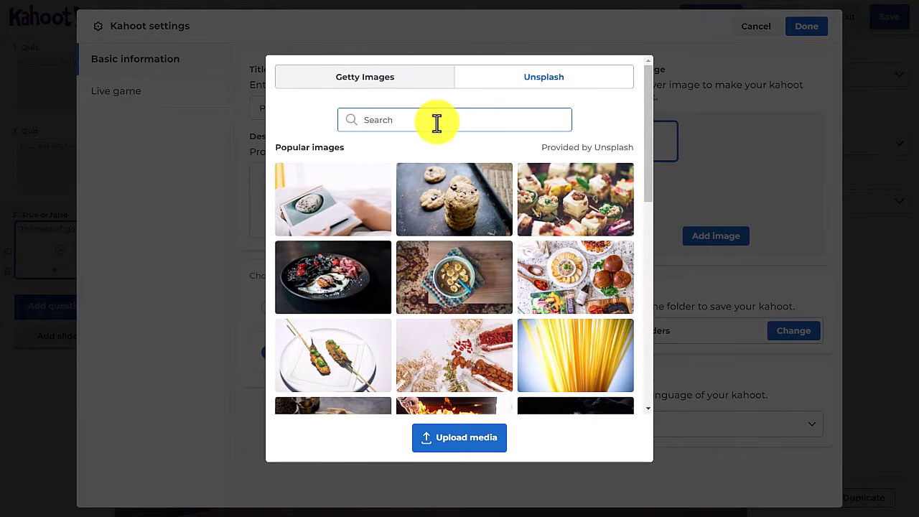
pyautogui.write('pas')
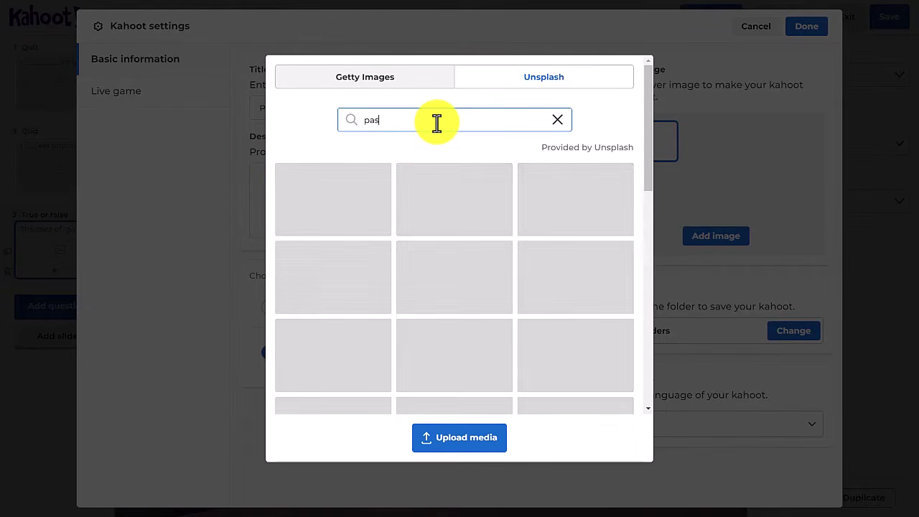
pyautogui.write('t si')
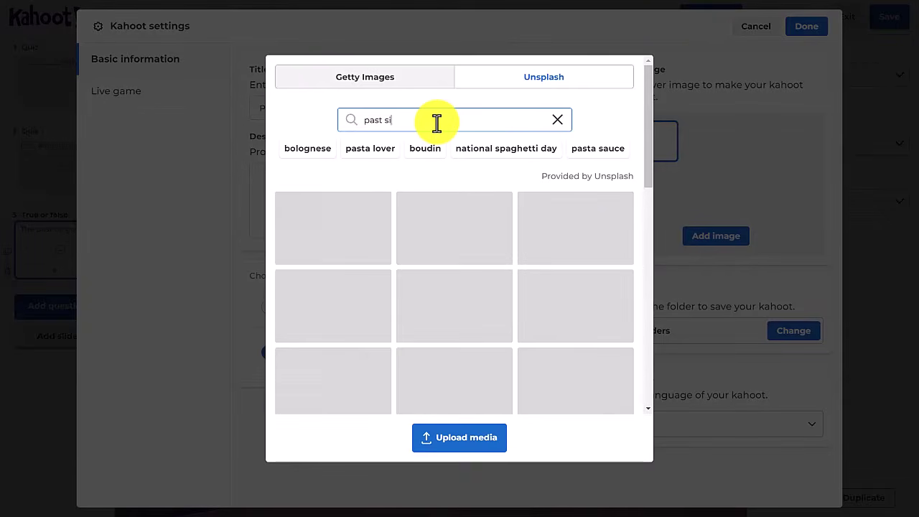
pyautogui.write('mple verbs')
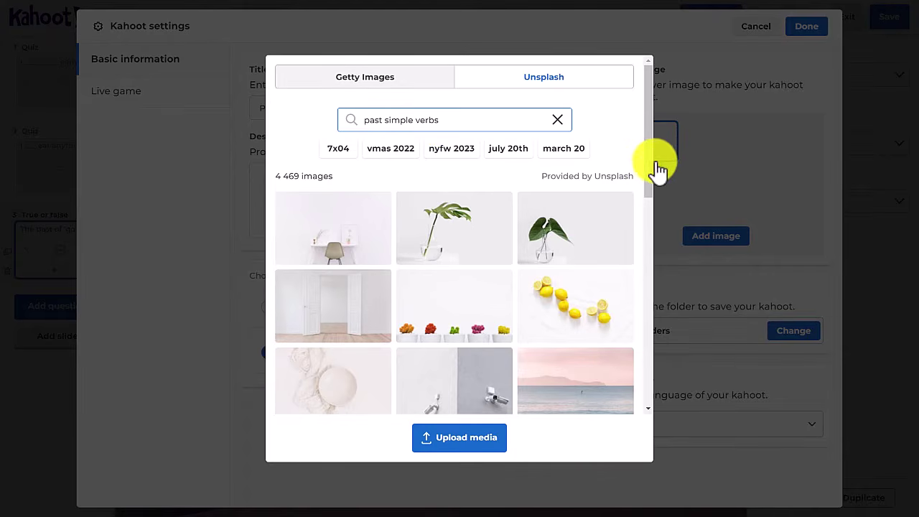
# Choose the moon-against-black-sky photo as the cover image and close the settings
pyautogui.moveTo(650, 164); pyautogui.dragTo(637, 272)
pyautogui.scroll(-6, 638, 271)
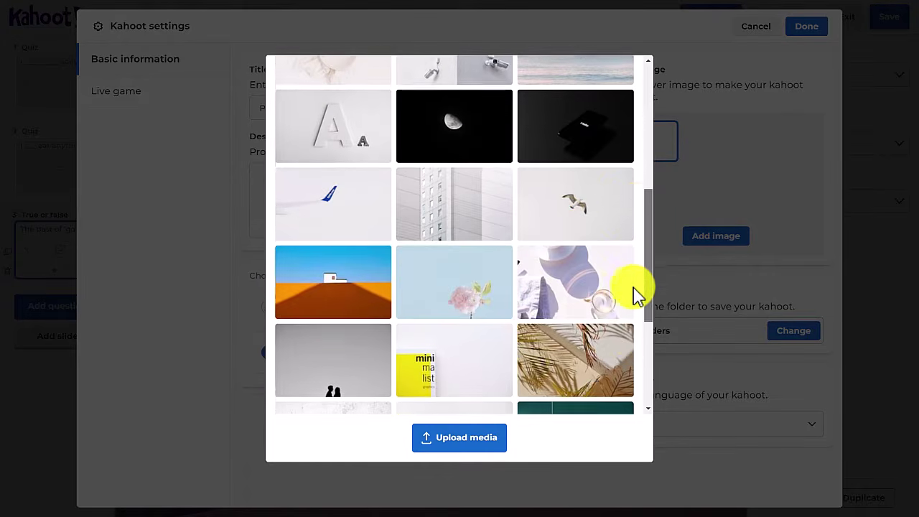
pyautogui.scroll(-2, 643, 374)
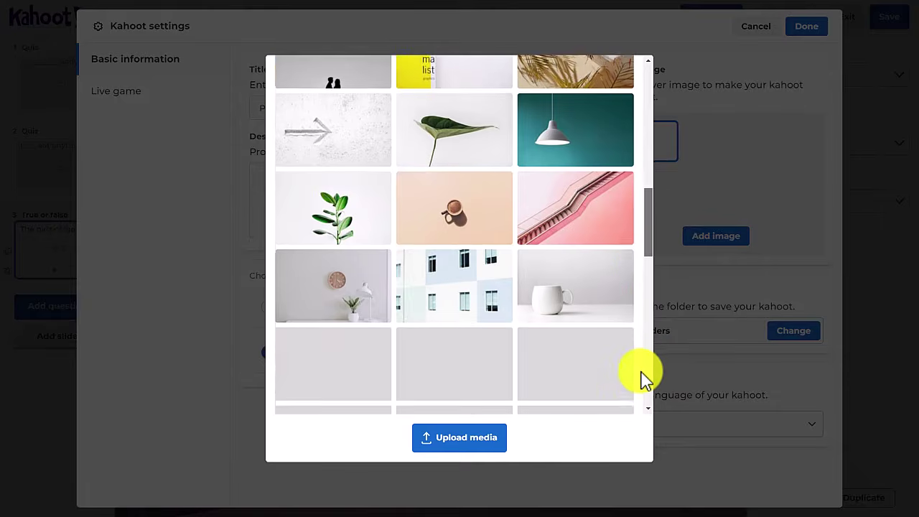
pyautogui.scroll(6, 646, 369)
pyautogui.scroll(1, 650, 279)
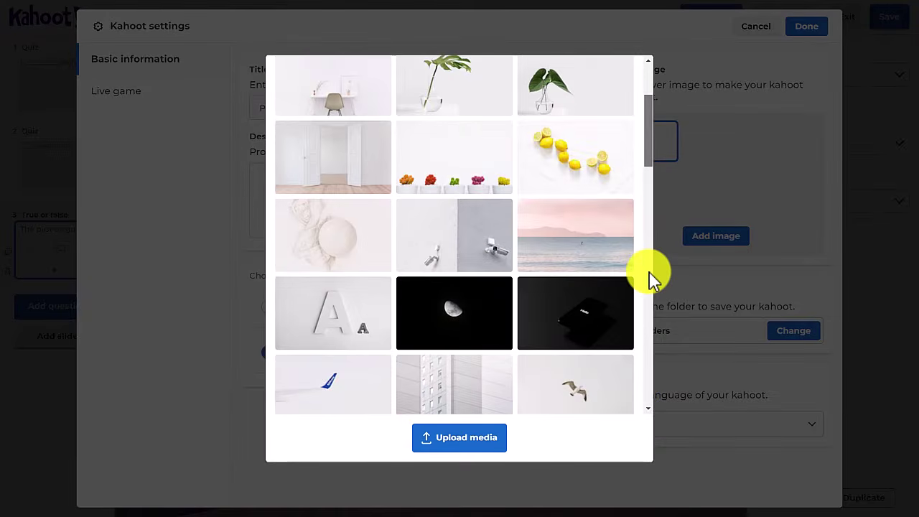
pyautogui.click(448, 325)
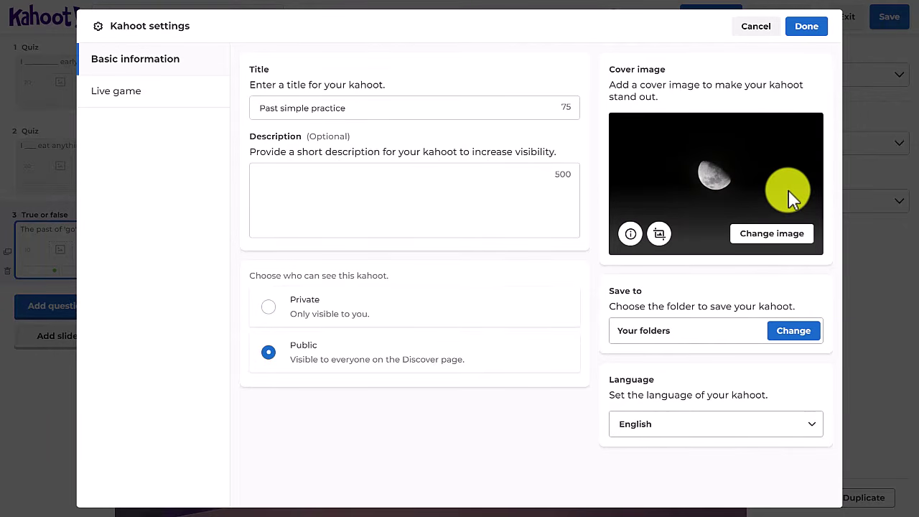
pyautogui.click(807, 27)
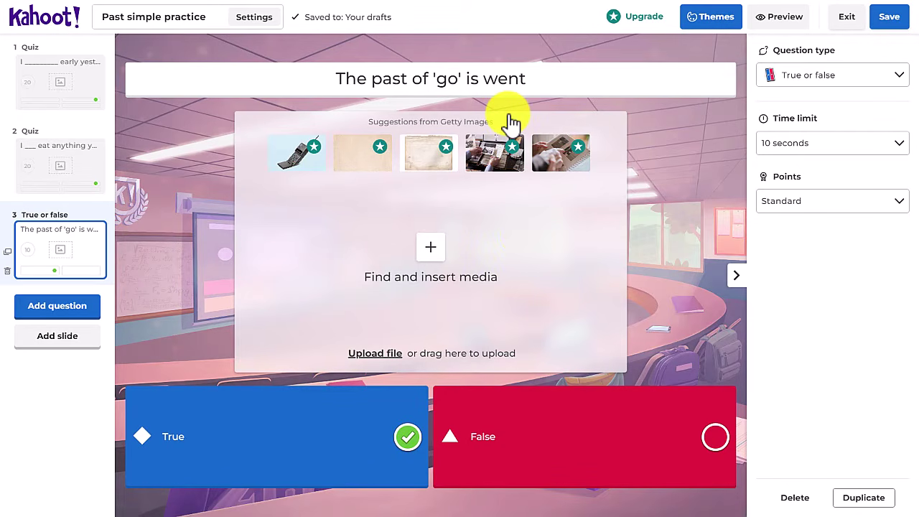
# Save the Past simple practice kahoot and choose Host live
pyautogui.click(890, 22)
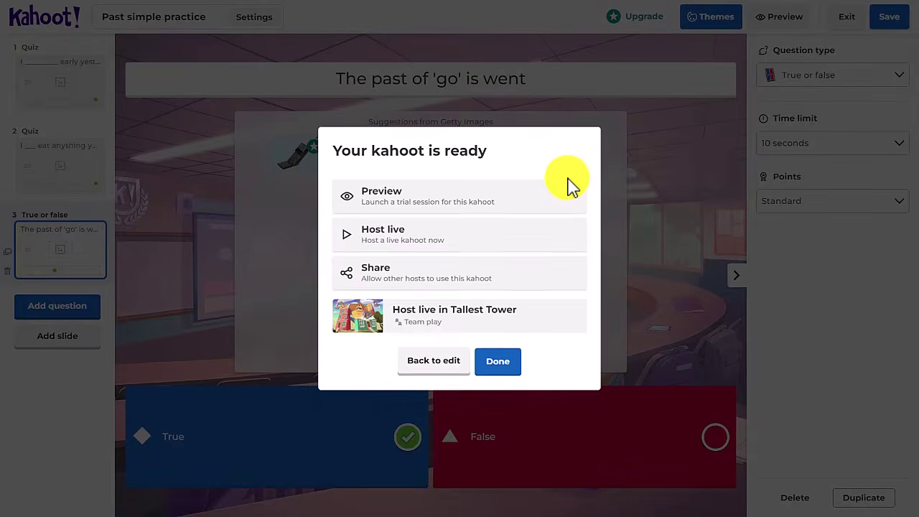
pyautogui.click(396, 242)
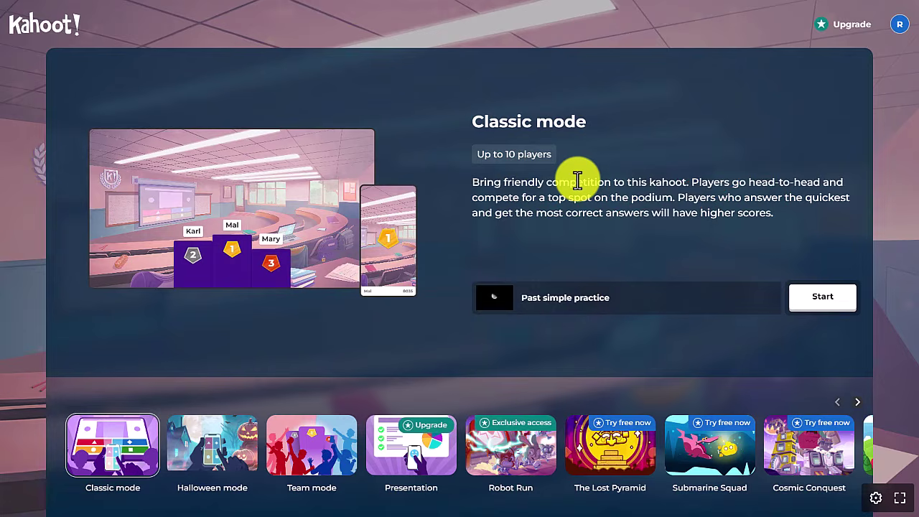
# Launch the game in Classic mode so the lobby shows the Game PIN
pyautogui.click(826, 304)
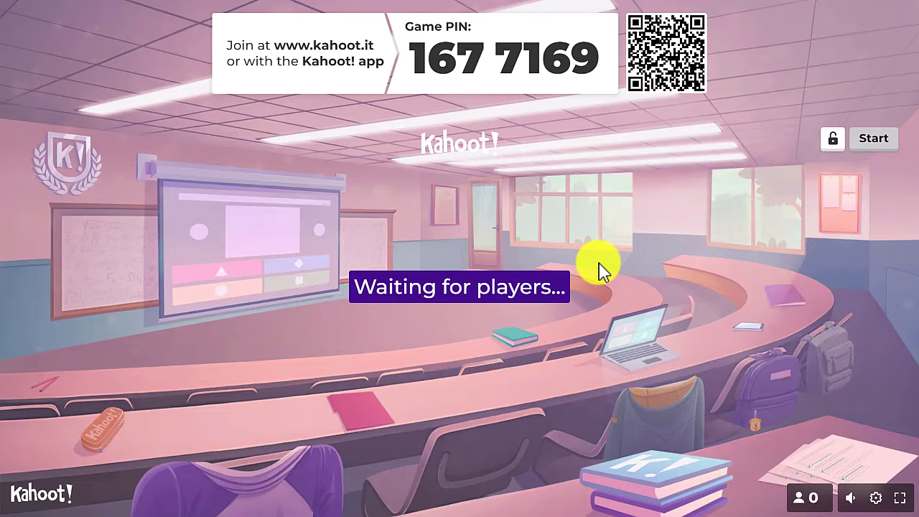
pyautogui.press('super')
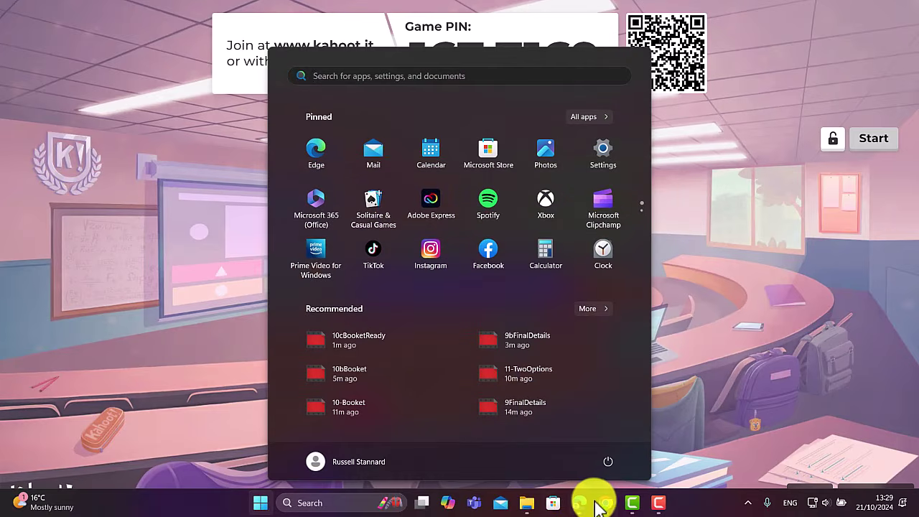
# Join game PIN 1677169 from the browser with a player nickname
pyautogui.click(585, 504)
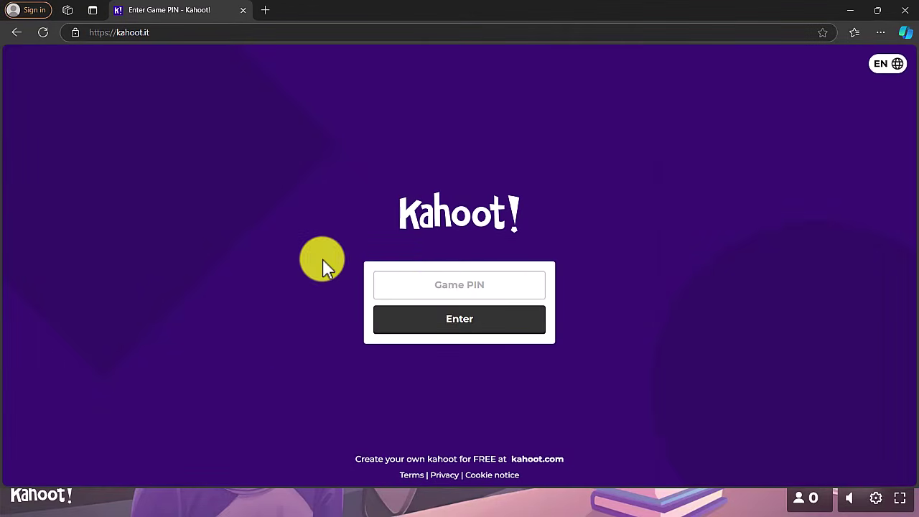
pyautogui.click(435, 287)
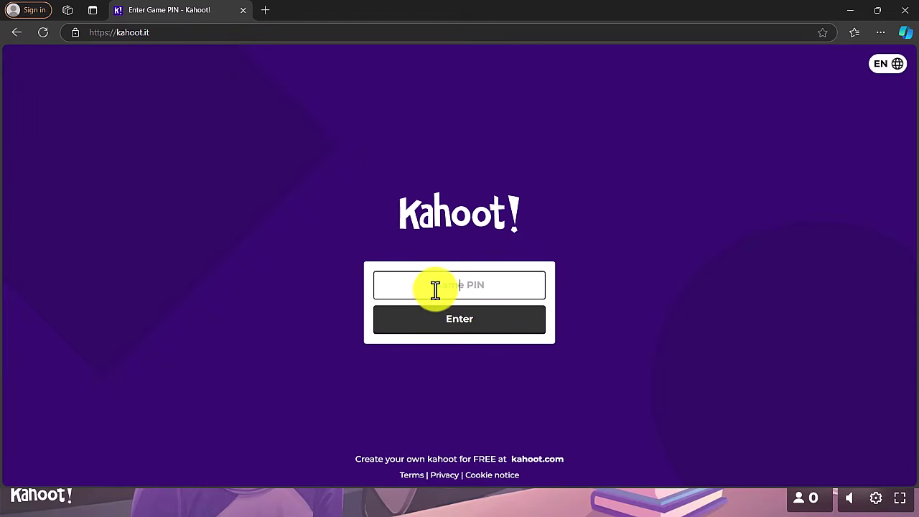
pyautogui.write('1677169')
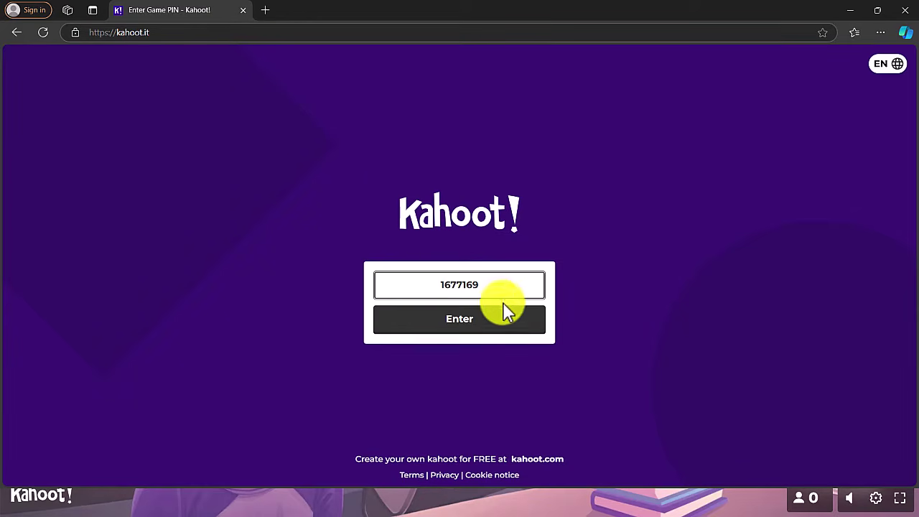
pyautogui.click(470, 324)
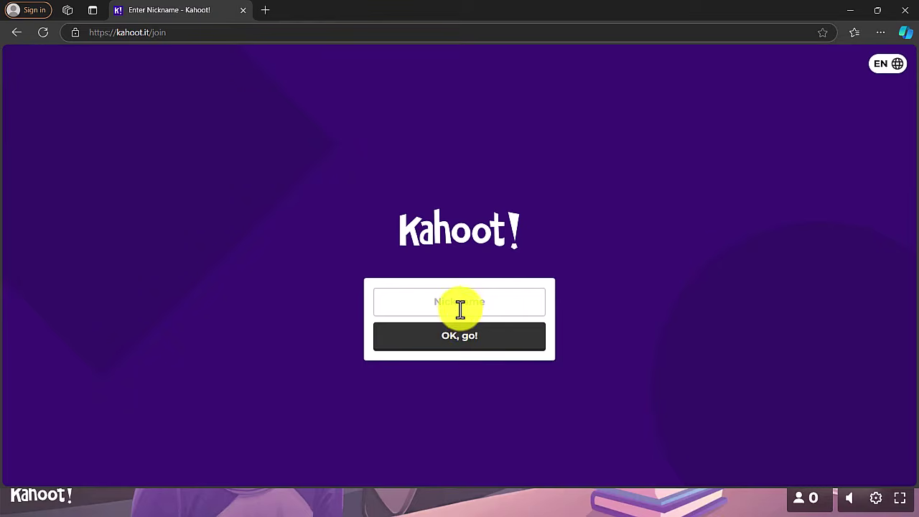
pyautogui.click(465, 305)
pyautogui.write('Russell')
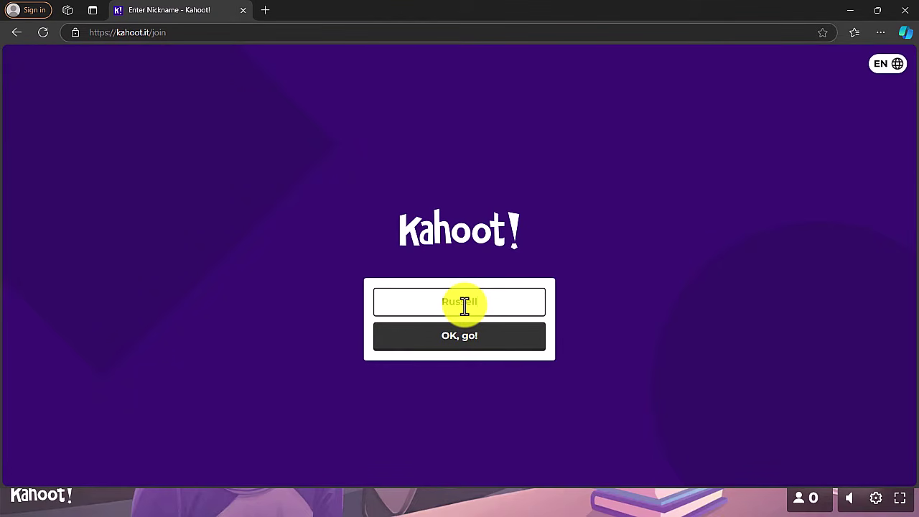
pyautogui.click(446, 346)
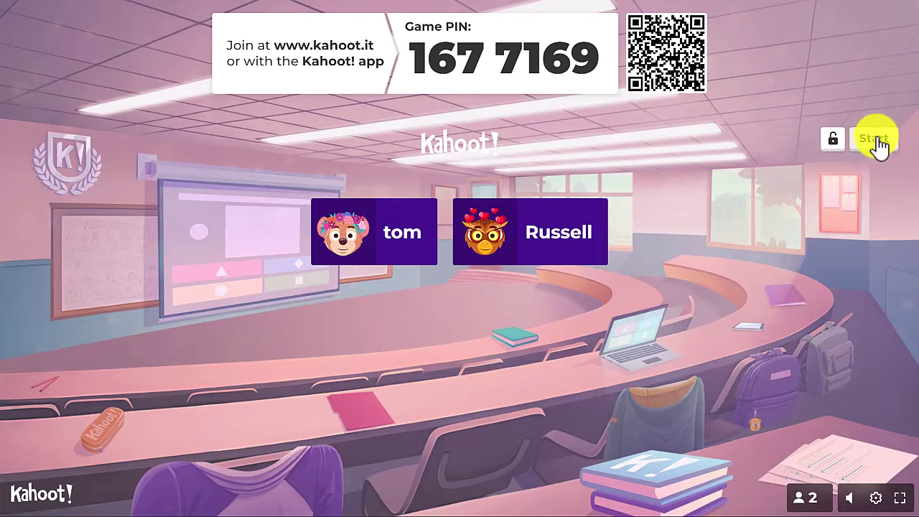
# Start the game, play question 1, and advance to the scoreboard showing 903 versus 0
pyautogui.click(880, 143)
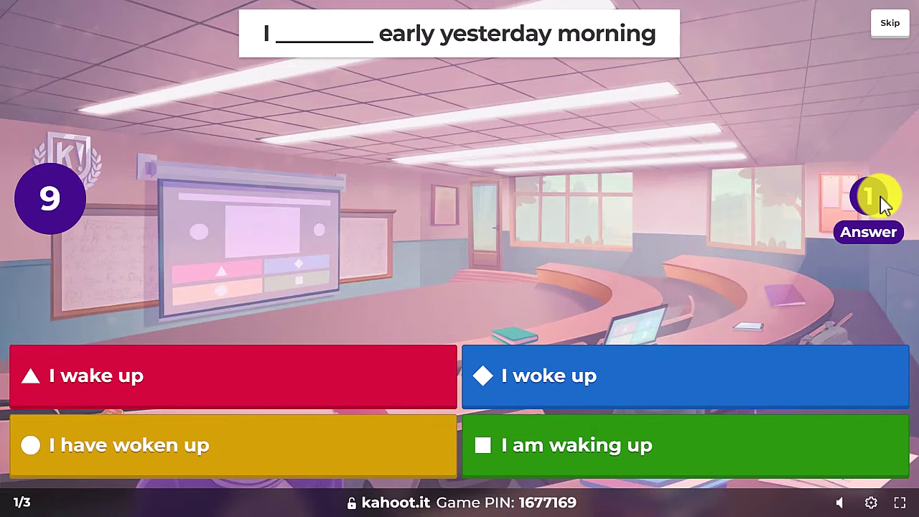
pyautogui.hotkey('alt', 'Tab')
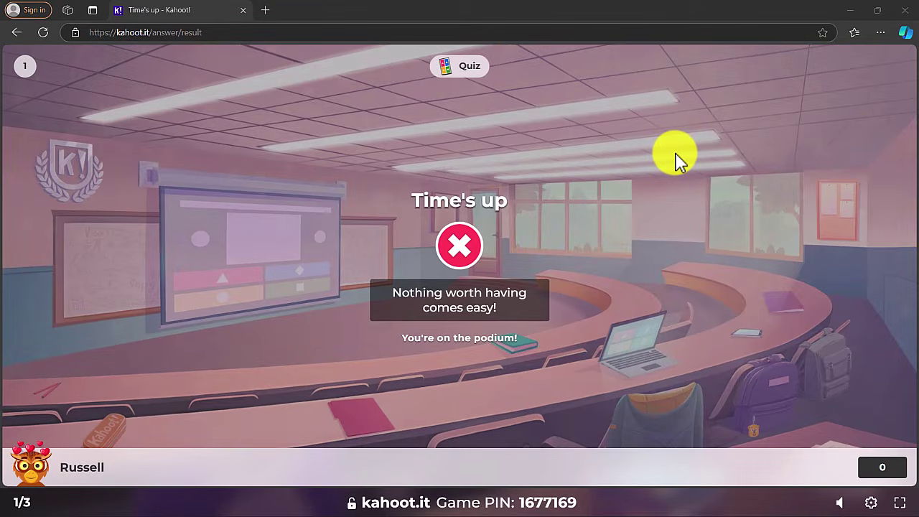
pyautogui.hotkey('alt', 'Tab')
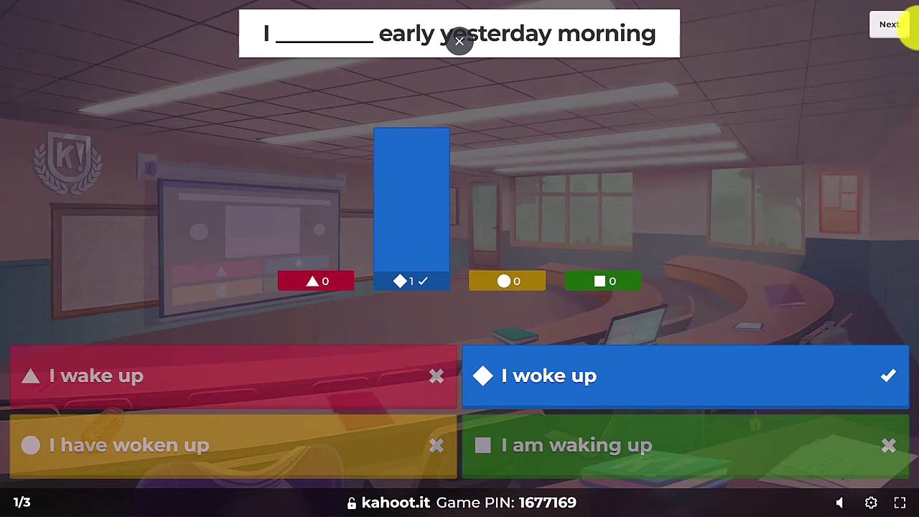
pyautogui.click(890, 33)
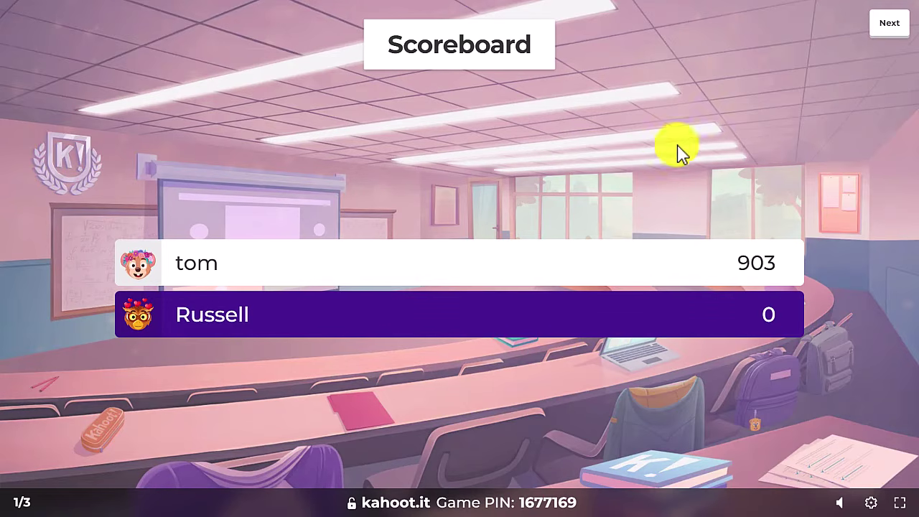
# Advance to question 2 and, in the player's window, answer it wrongly with the green 'will not' option
pyautogui.click(890, 27)
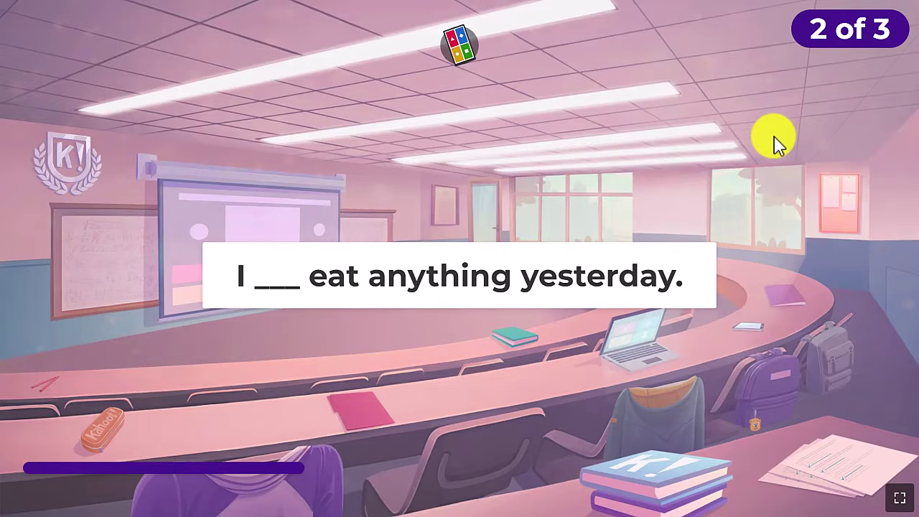
pyautogui.press('super')
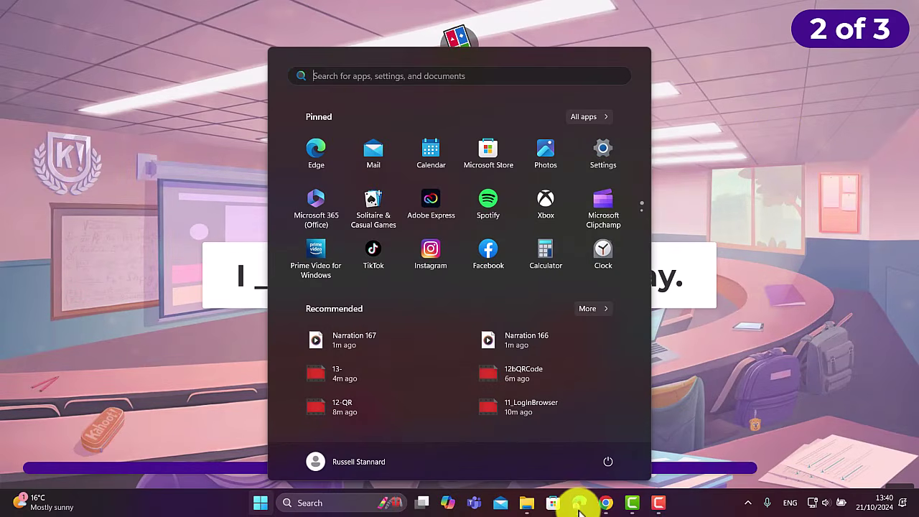
pyautogui.click(583, 503)
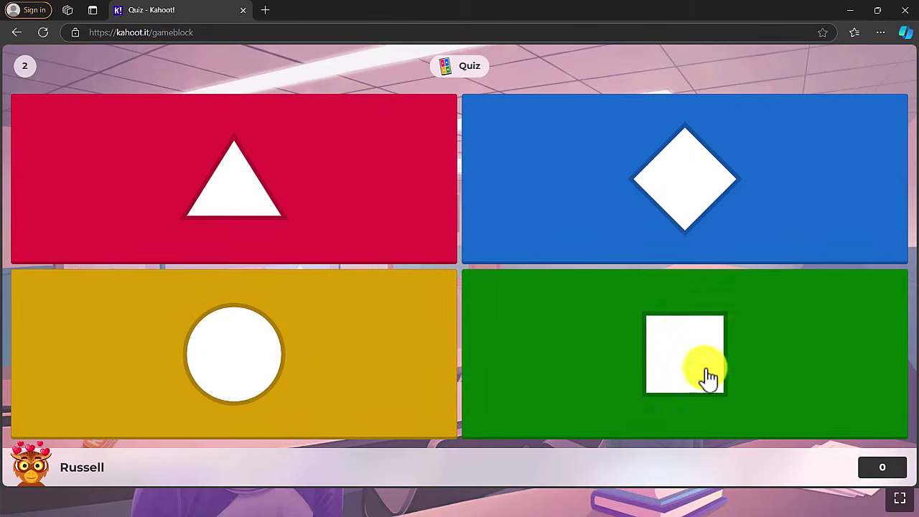
pyautogui.click(683, 353)
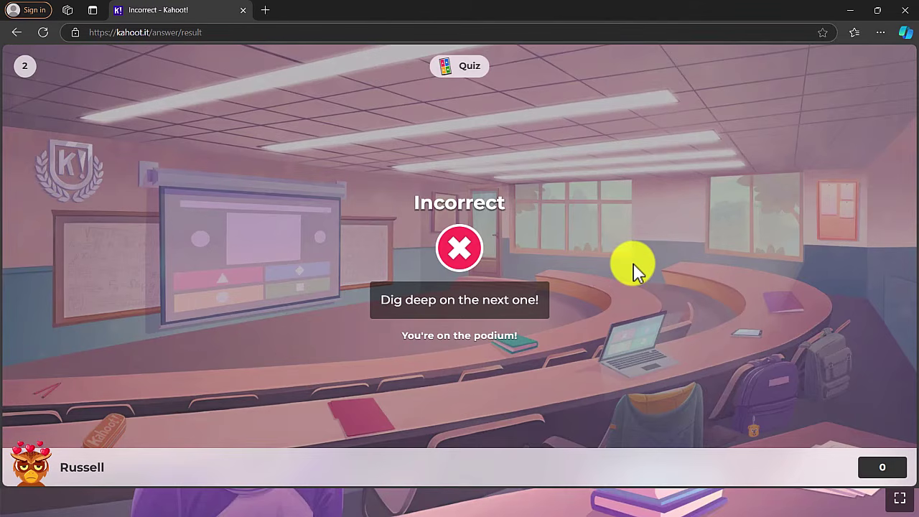
# Back in the host window, show question 2's scoreboard, still 903 to 0
pyautogui.press('super')
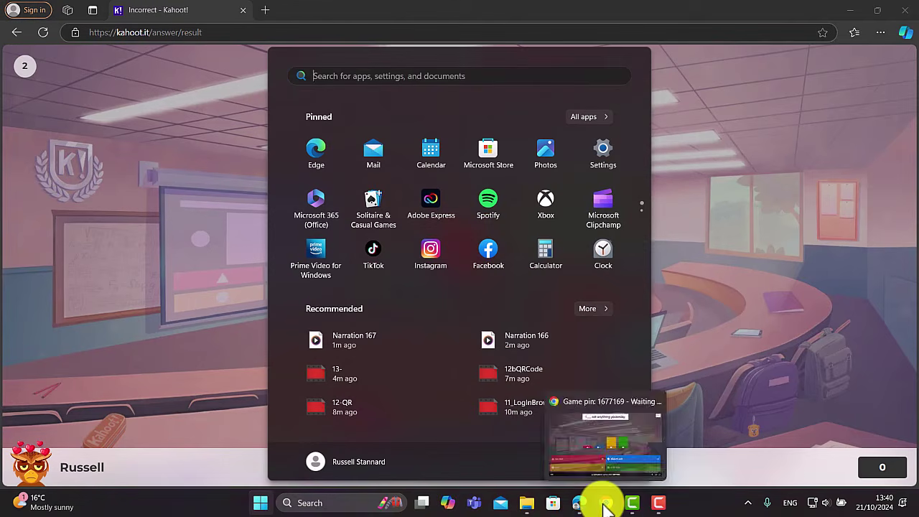
pyautogui.click(600, 504)
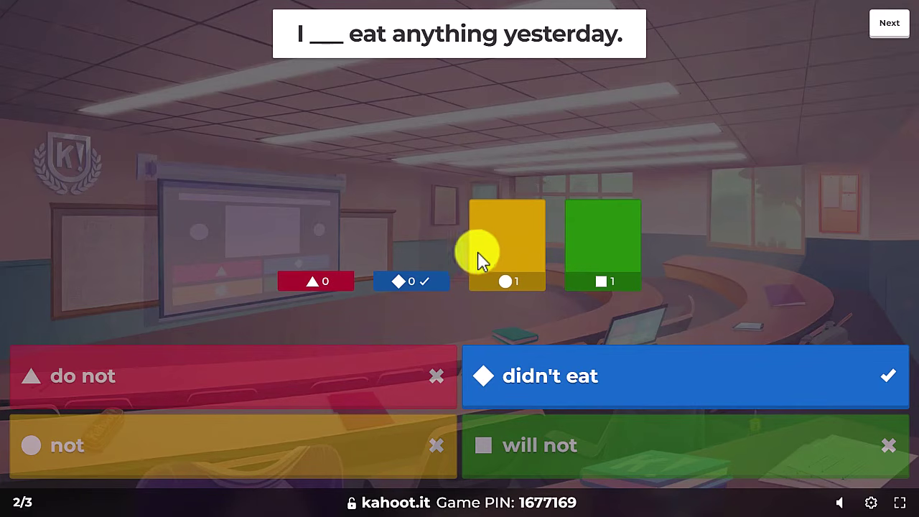
pyautogui.click(889, 29)
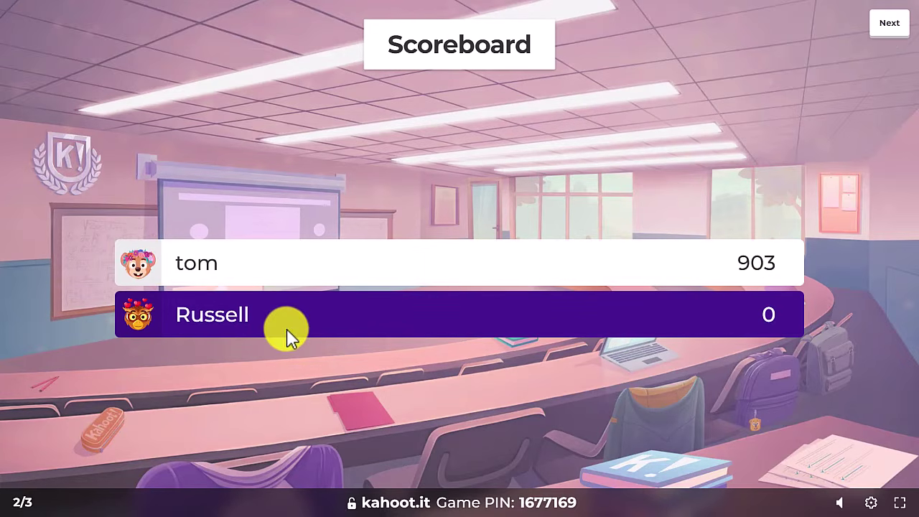
# Advance to question 3 and answer True to the past-of-'go' question as the player
pyautogui.click(890, 29)
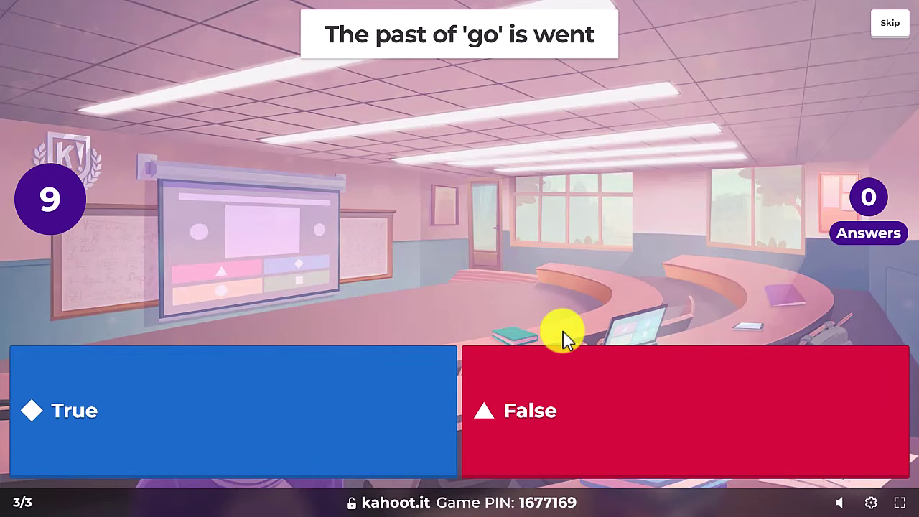
pyautogui.press('super')
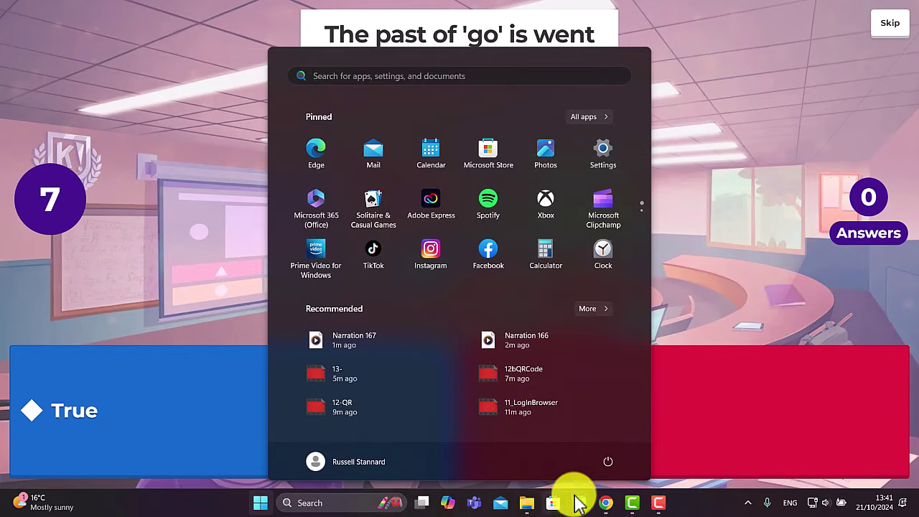
pyautogui.click(581, 505)
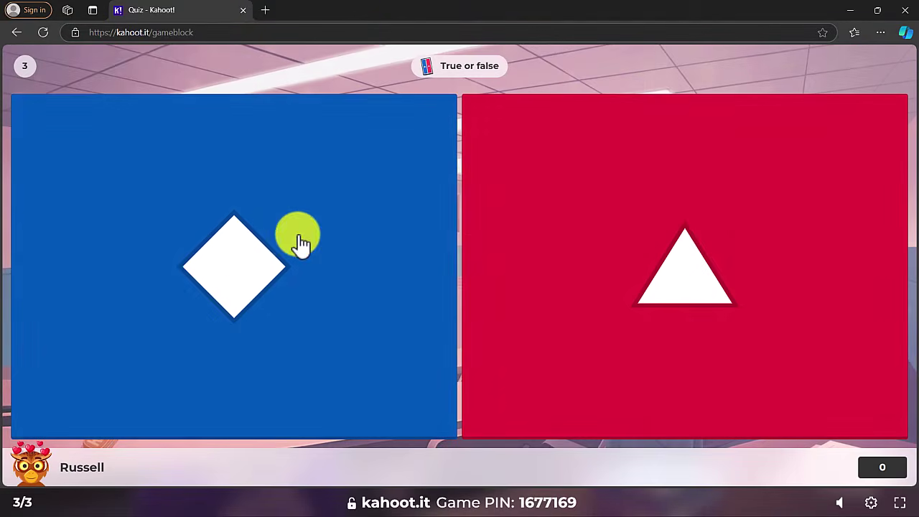
pyautogui.click(238, 266)
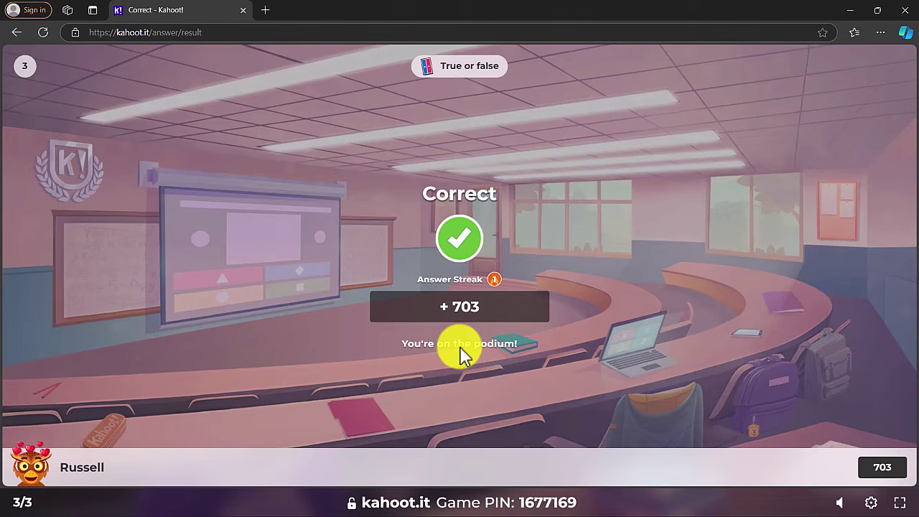
# Return to the host window and show the final podium with 903 and 703 points
pyautogui.press('super')
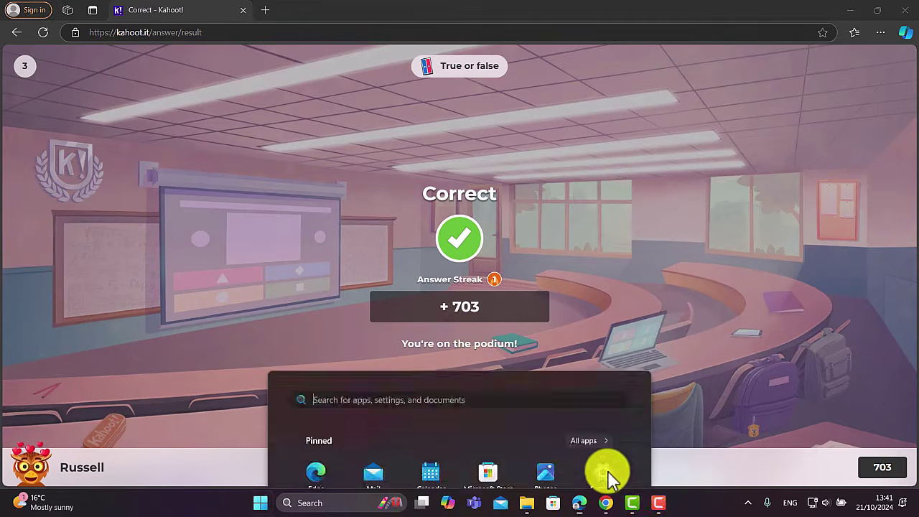
pyautogui.click(596, 504)
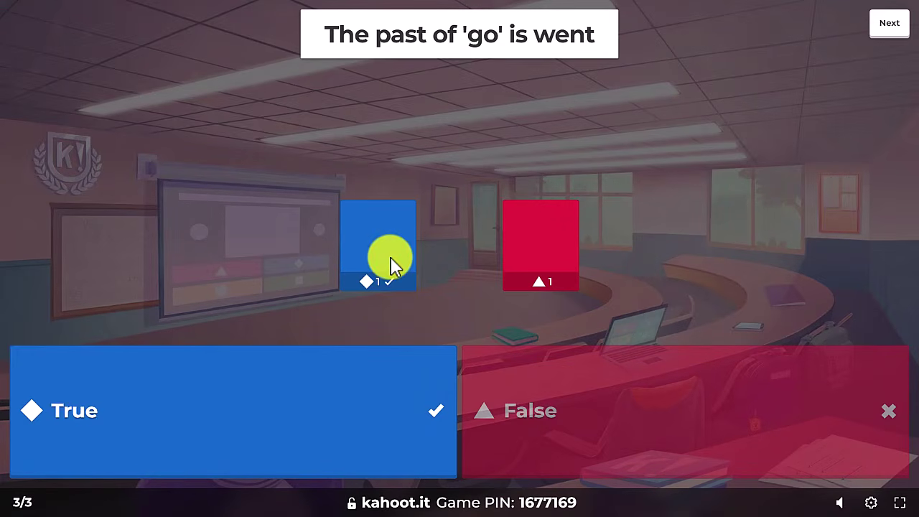
pyautogui.click(889, 26)
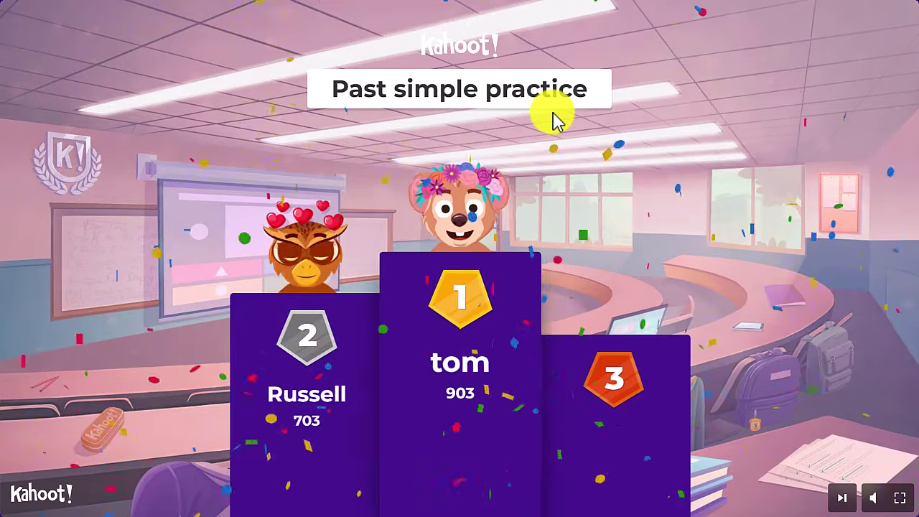
# Leave full screen and open the game summary, then the full report page
pyautogui.press('Escape')
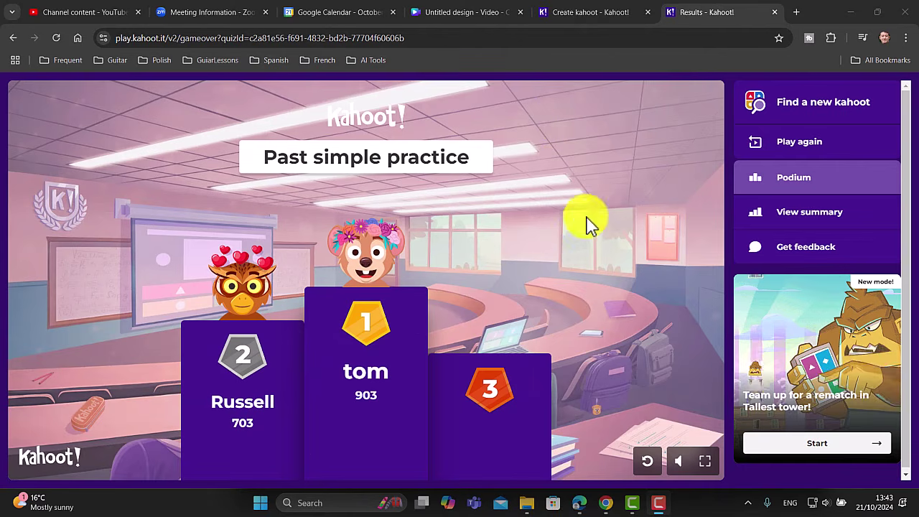
pyautogui.click(793, 213)
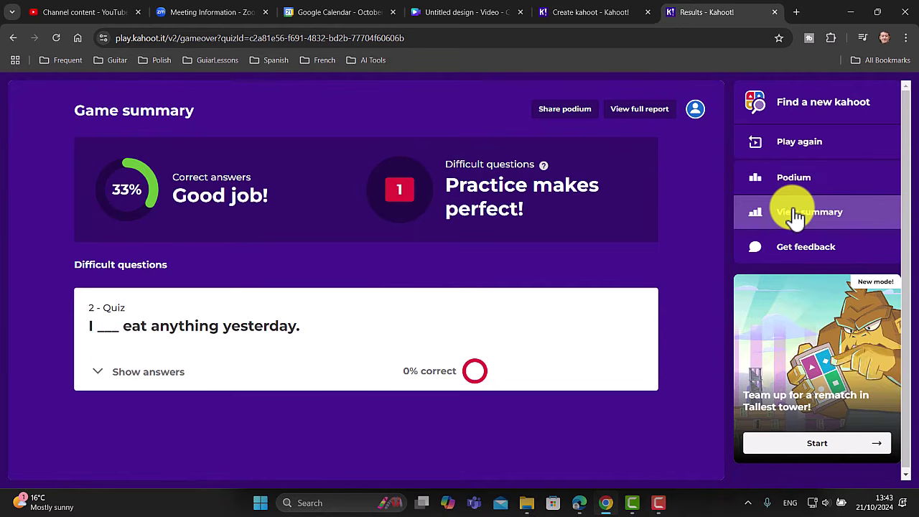
pyautogui.click(639, 119)
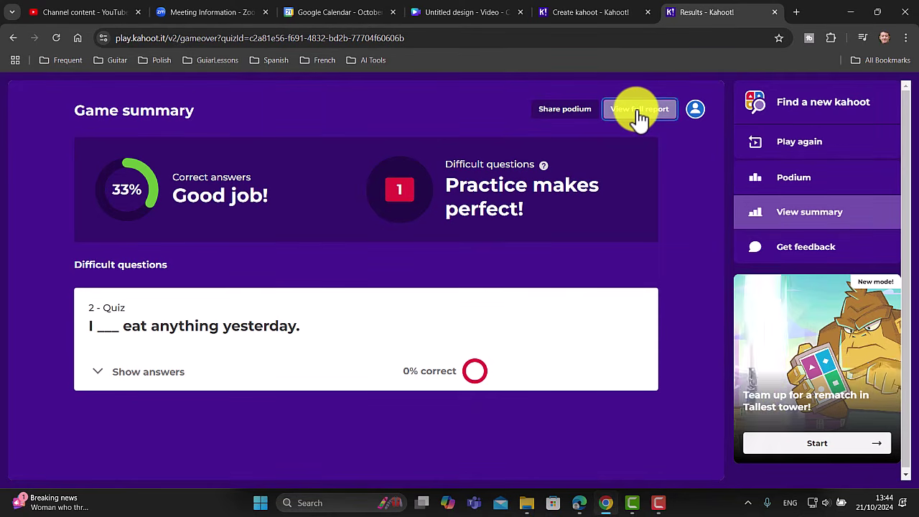
pyautogui.click(495, 327)
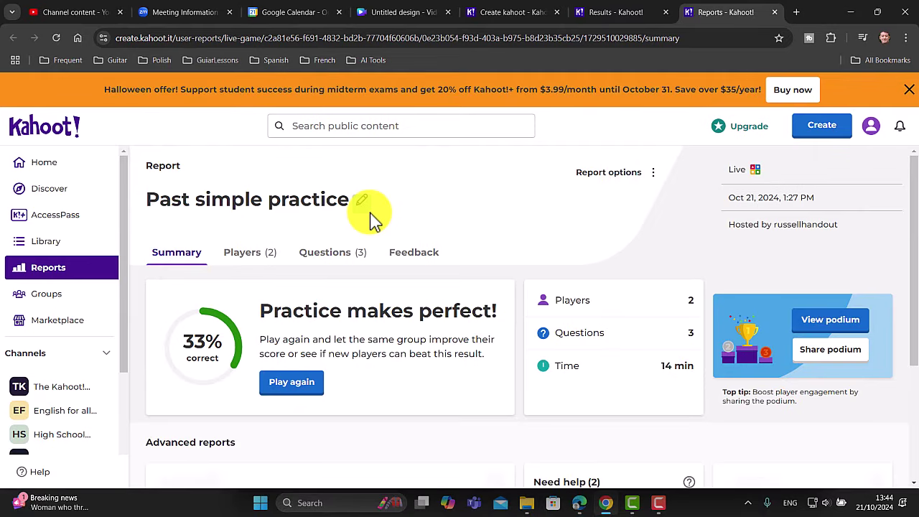
# Browse the report's Players, Questions and Feedback tabs, ending on Summary showing 33% correct
pyautogui.click(242, 253)
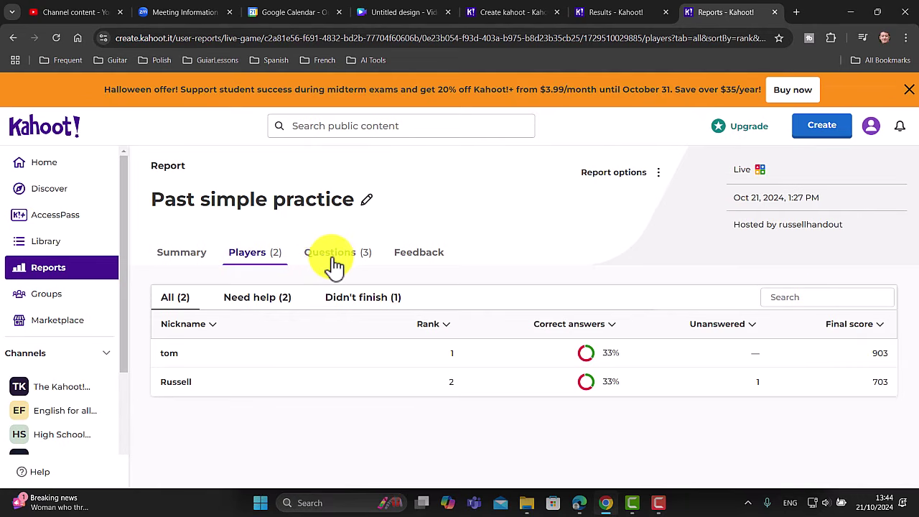
pyautogui.click(327, 264)
pyautogui.click(417, 265)
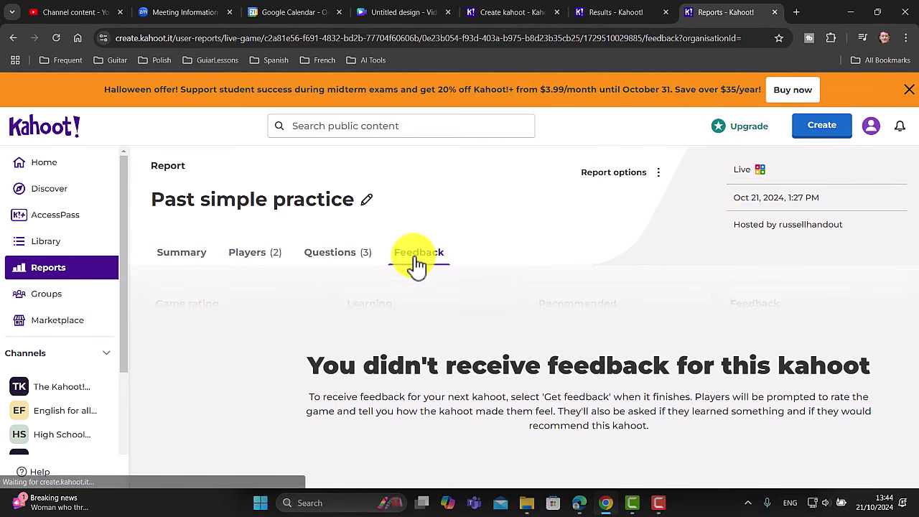
pyautogui.click(176, 263)
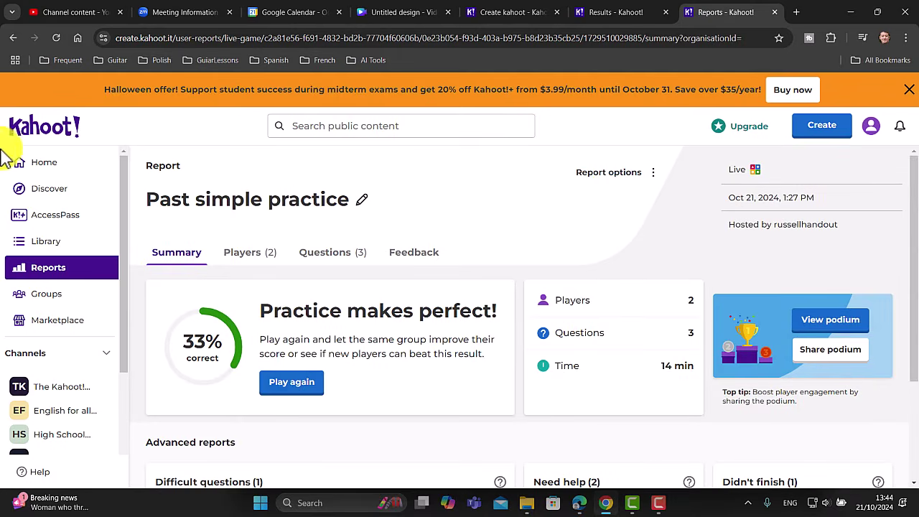